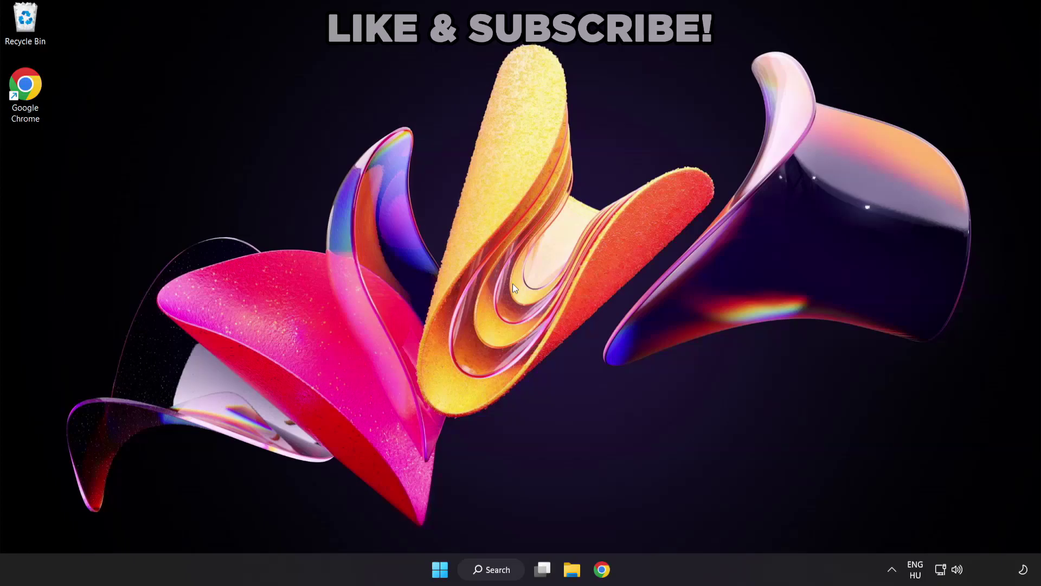
Step: Search Windows for 'device manager' so Device Manager shows as the best match
click(503, 575)
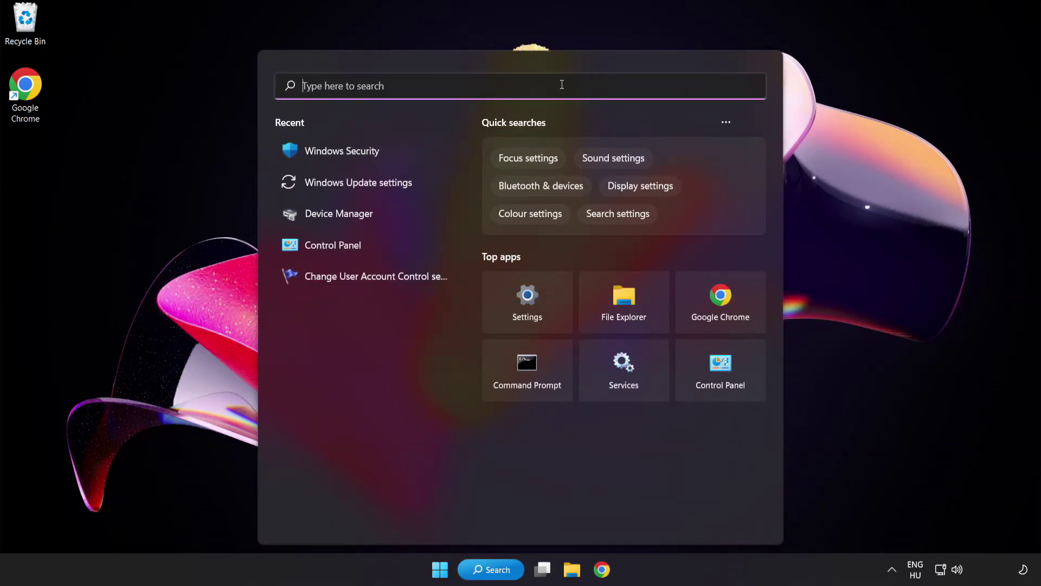
text(device man)
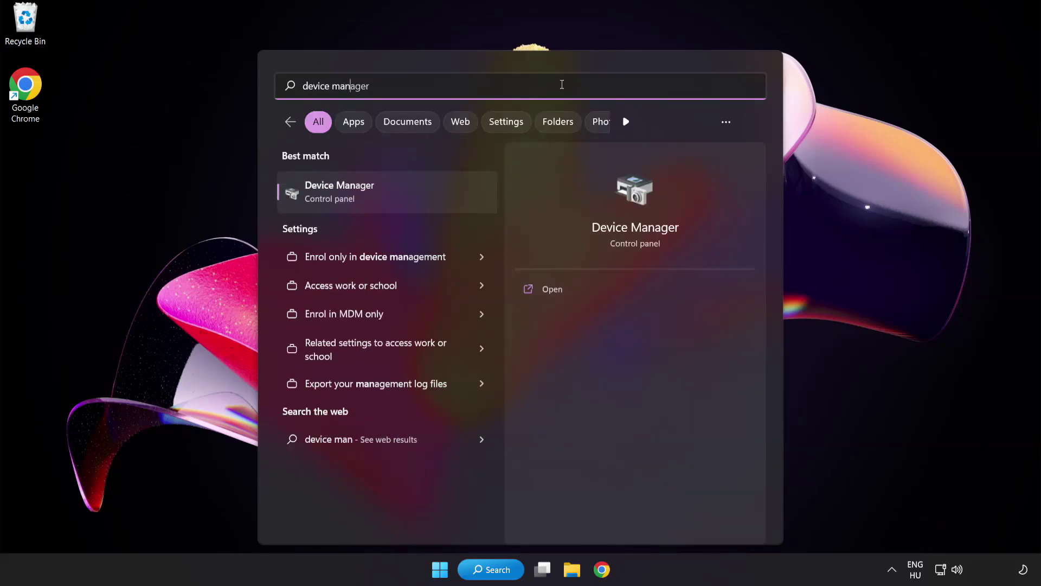
text(ager)
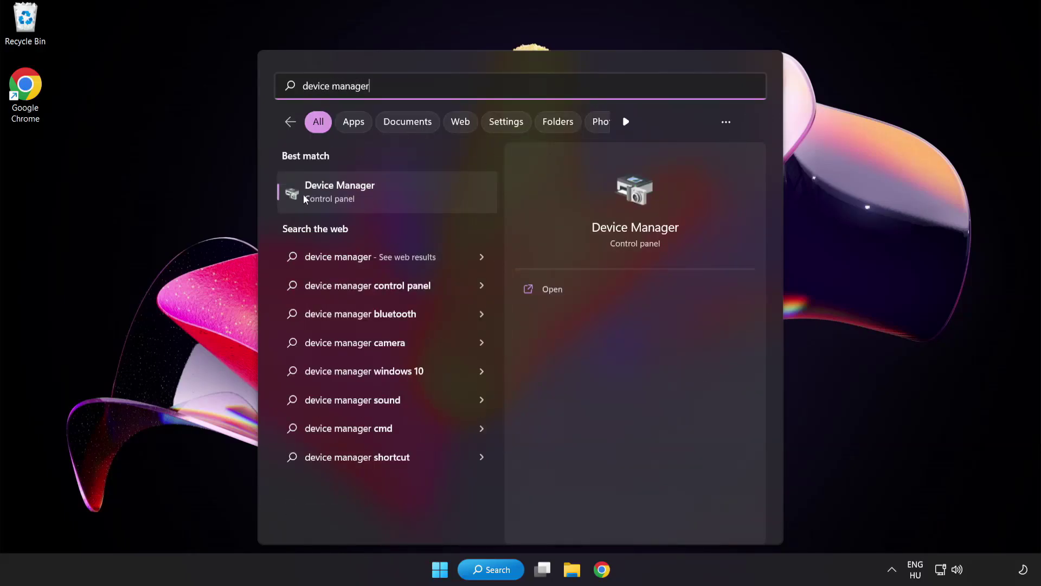
Step: Launch Device Manager, expand Display adapters, and bring up the VMware SVGA 3D adapter's context menu
click(416, 197)
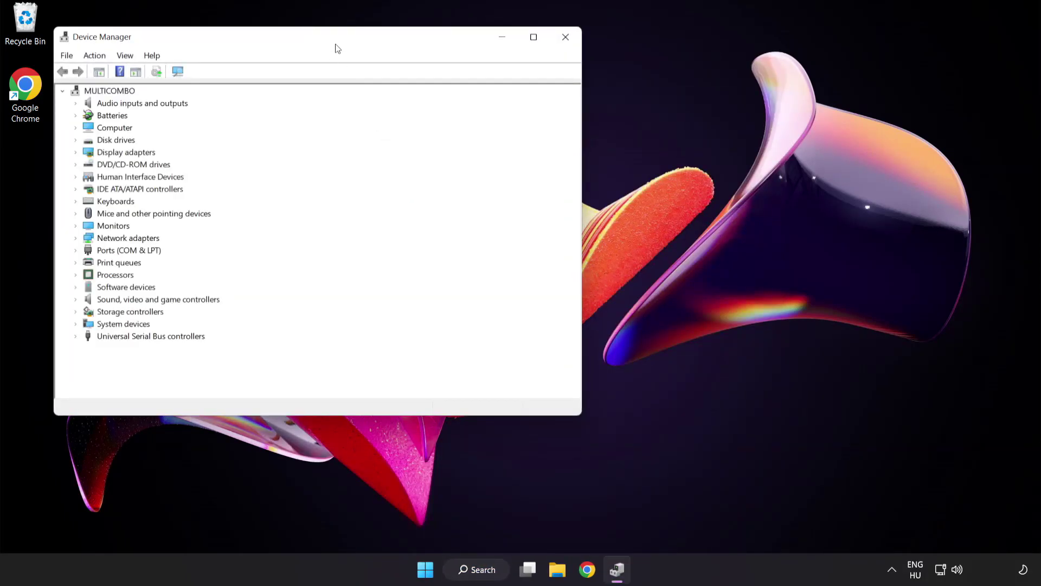
drag(336, 47, 510, 109)
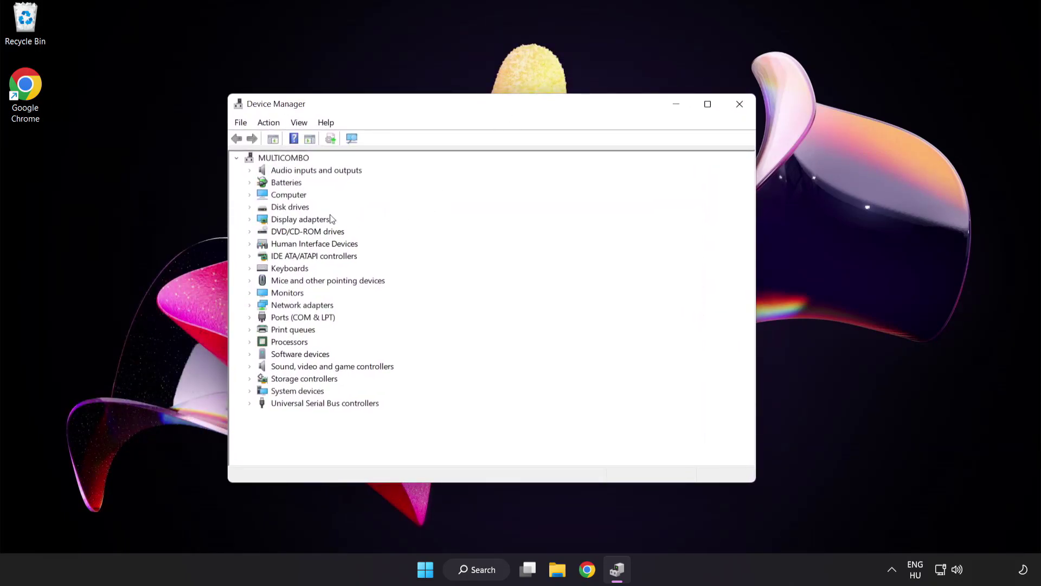
click(291, 221)
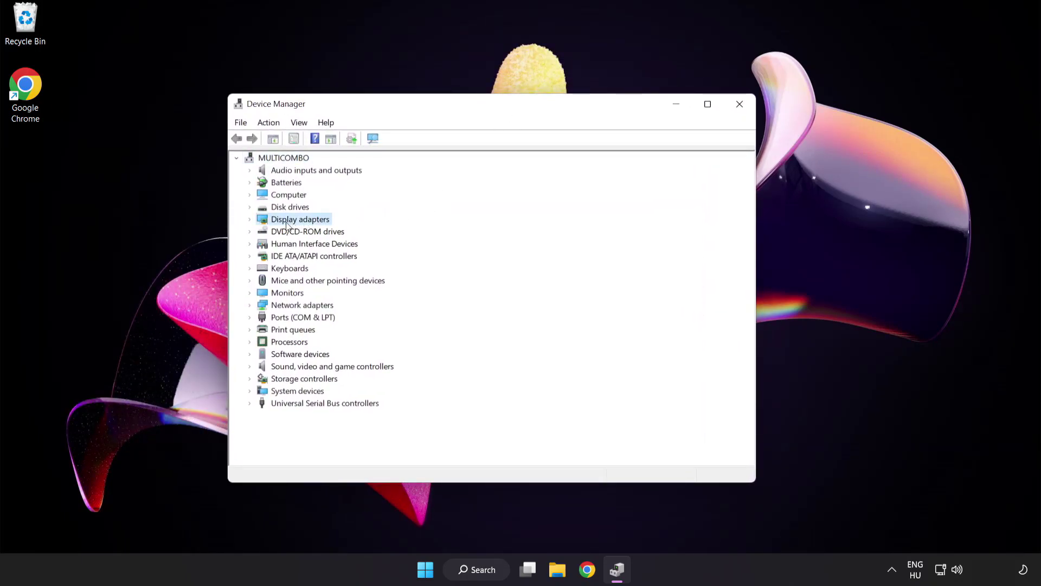
click(250, 221)
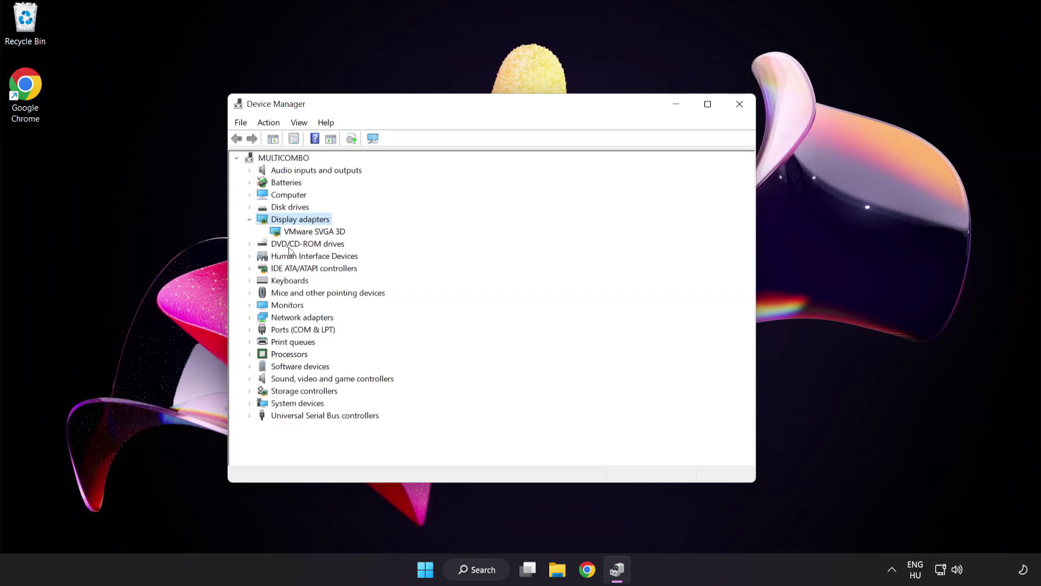
click(272, 228)
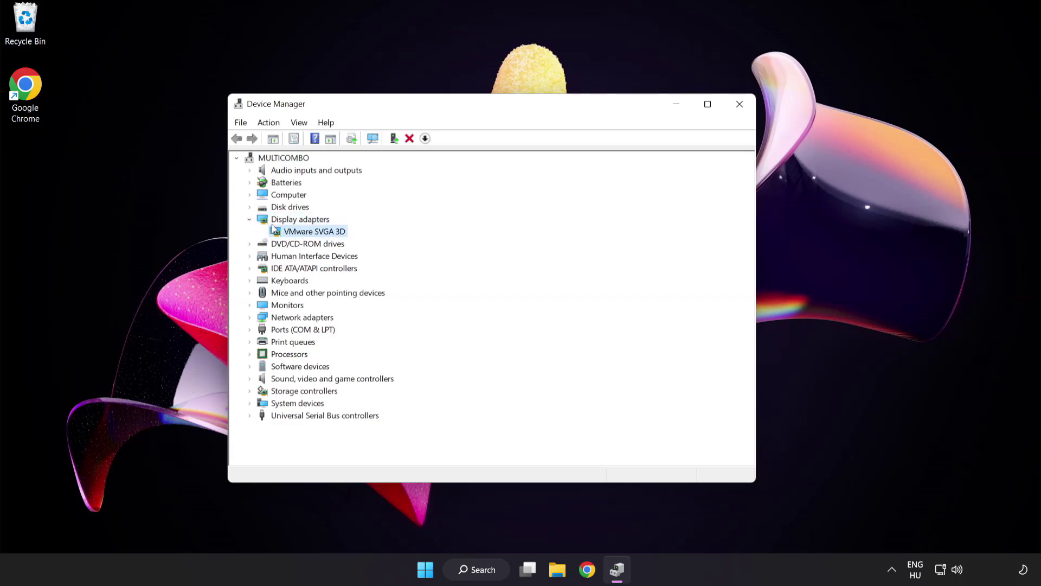
right_click(307, 234)
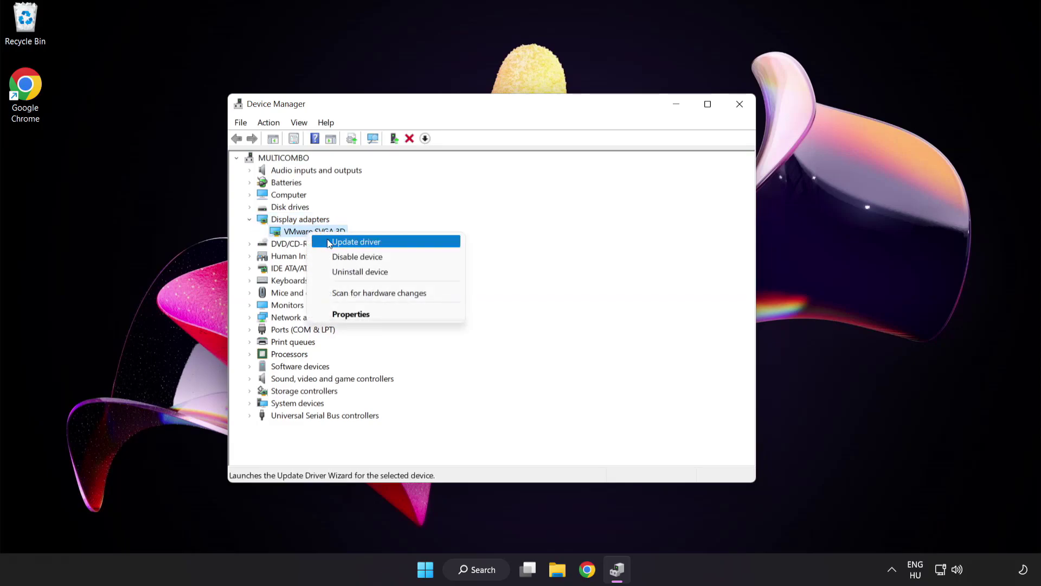
Step: Search automatically for a VMware SVGA 3D driver, confirm it's up to date, then close Device Manager
click(403, 242)
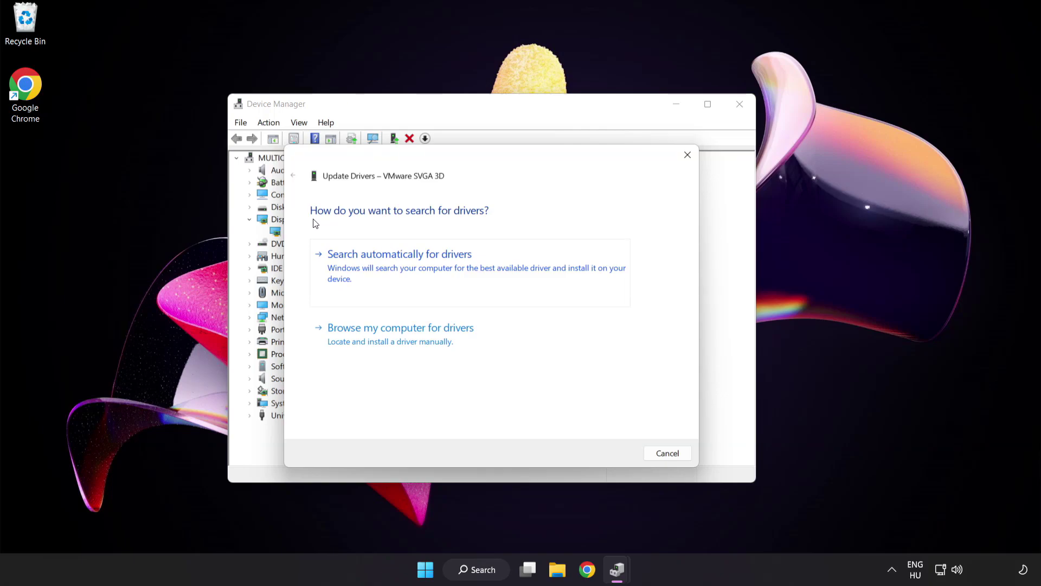
click(453, 266)
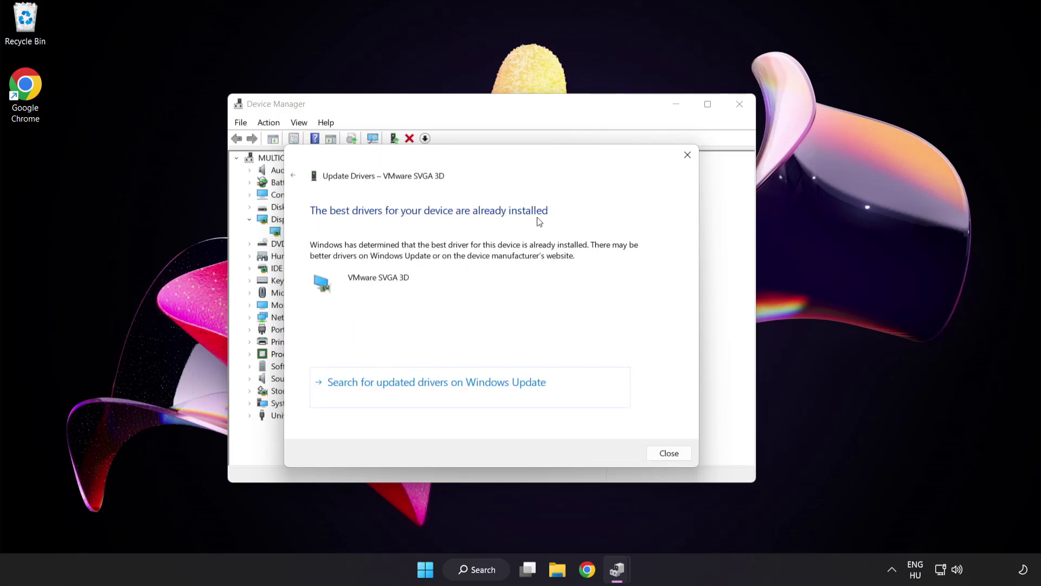
click(666, 455)
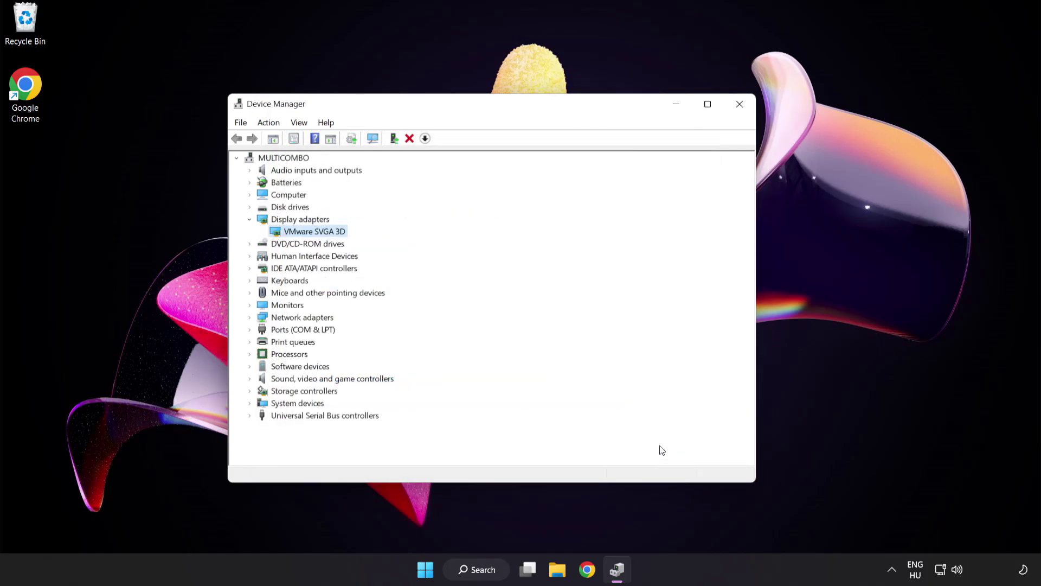
click(738, 105)
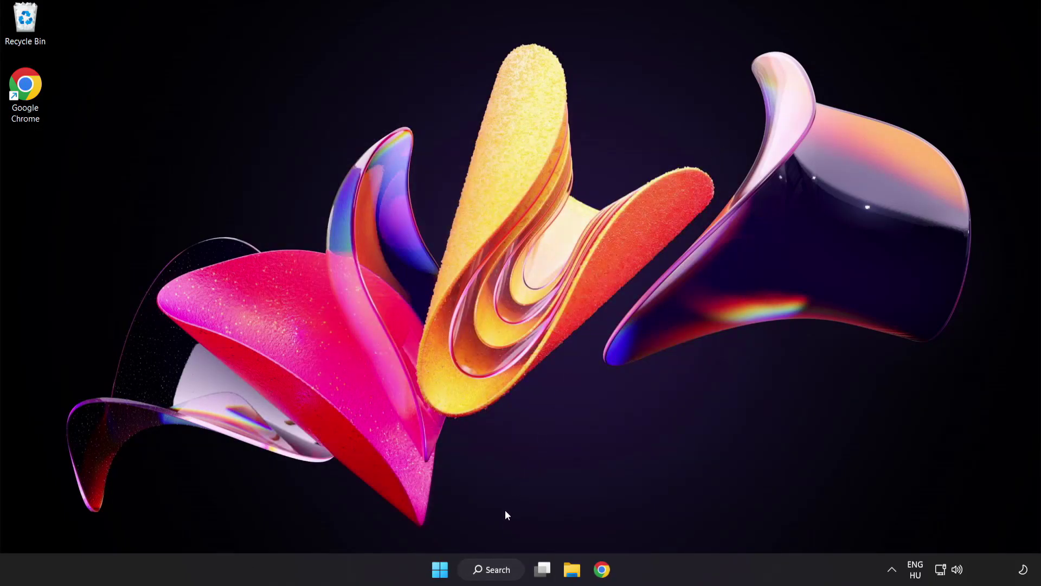
Step: Search Windows for 'update' to find Windows Update settings
click(500, 576)
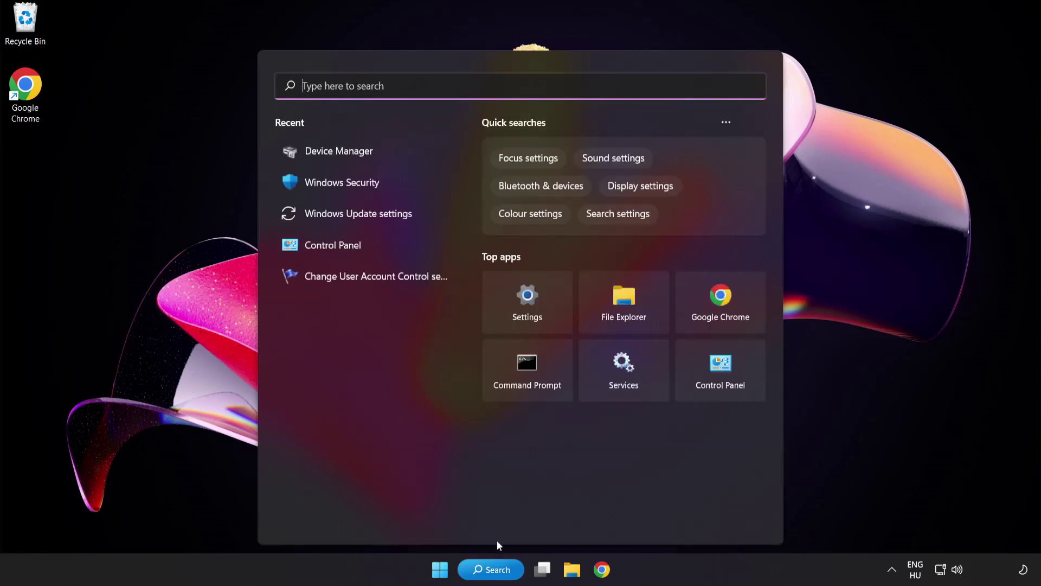
text(update)
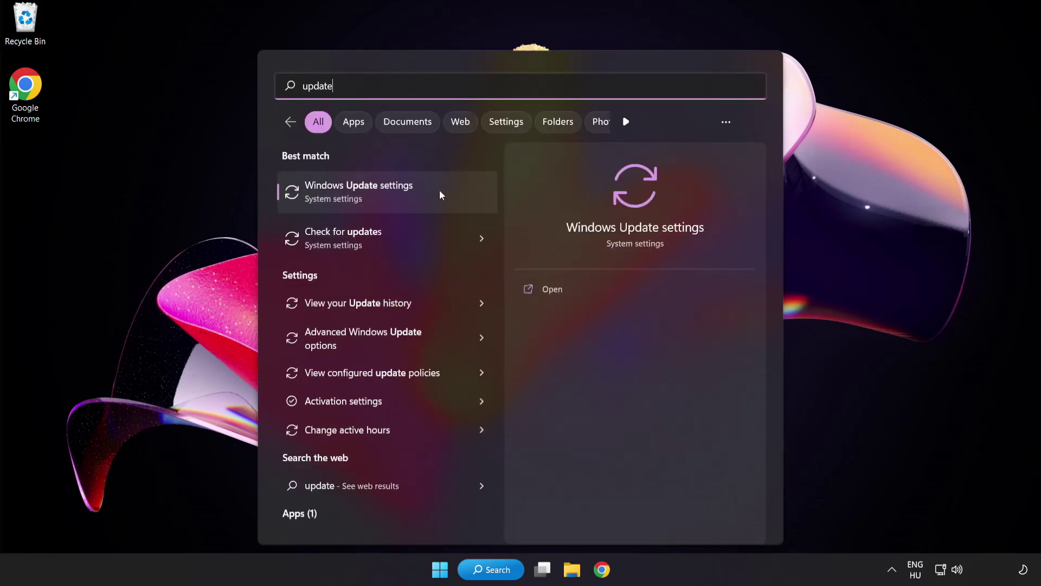
Step: Run a Windows Update check, confirm 'You're up to date', and close Settings
click(398, 197)
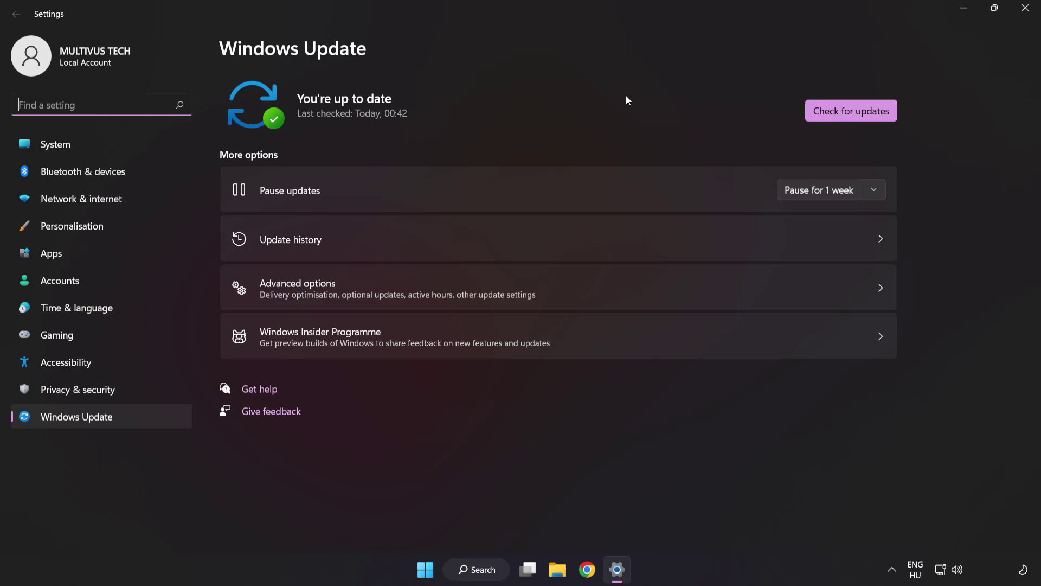
click(847, 116)
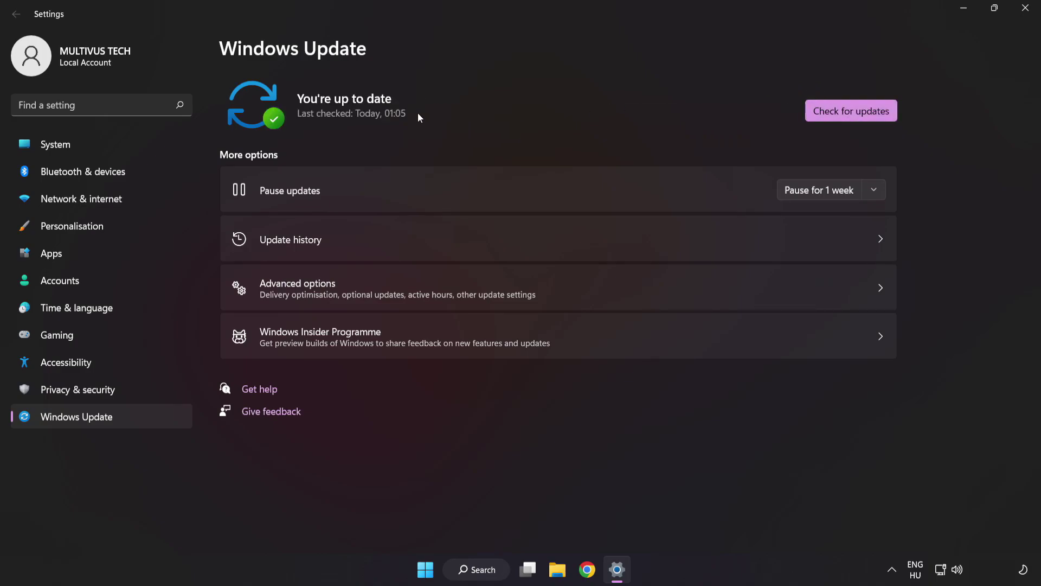
click(1024, 10)
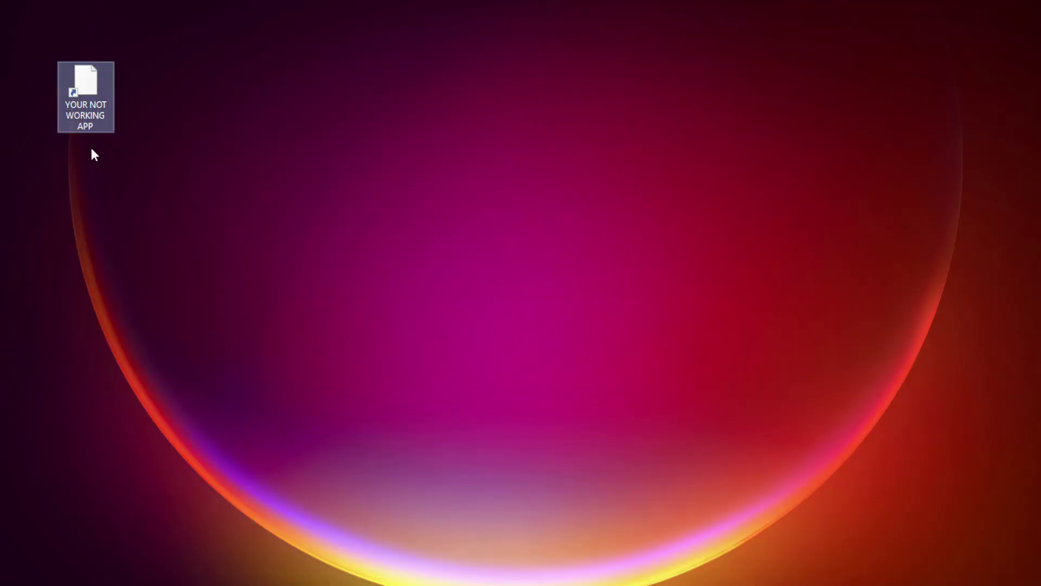
Step: Open Properties for the YOUR NOT WORKING APP shortcut and centre the dialog on screen
right_click(84, 76)
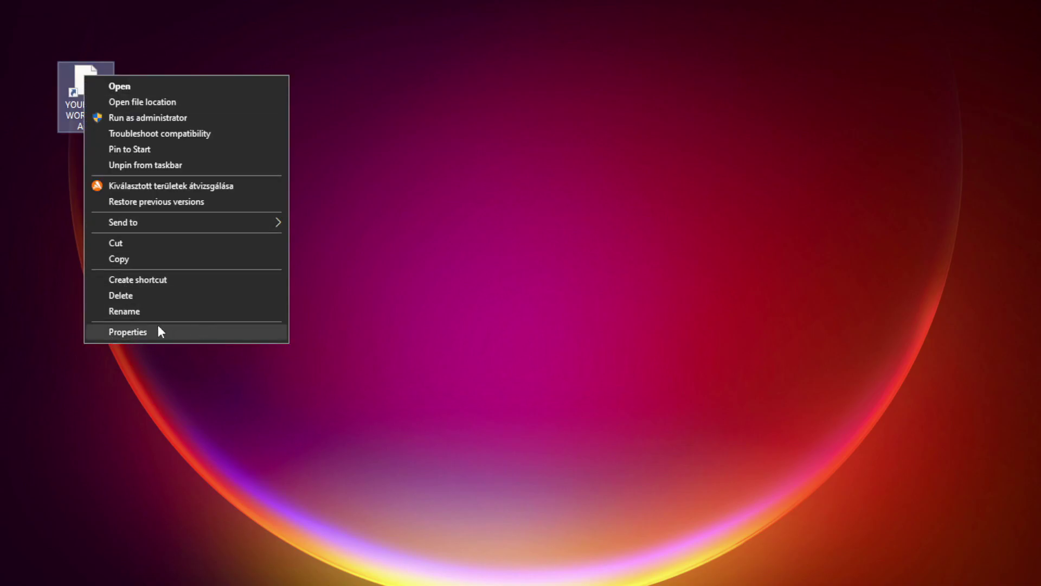
click(209, 330)
drag(235, 88, 519, 115)
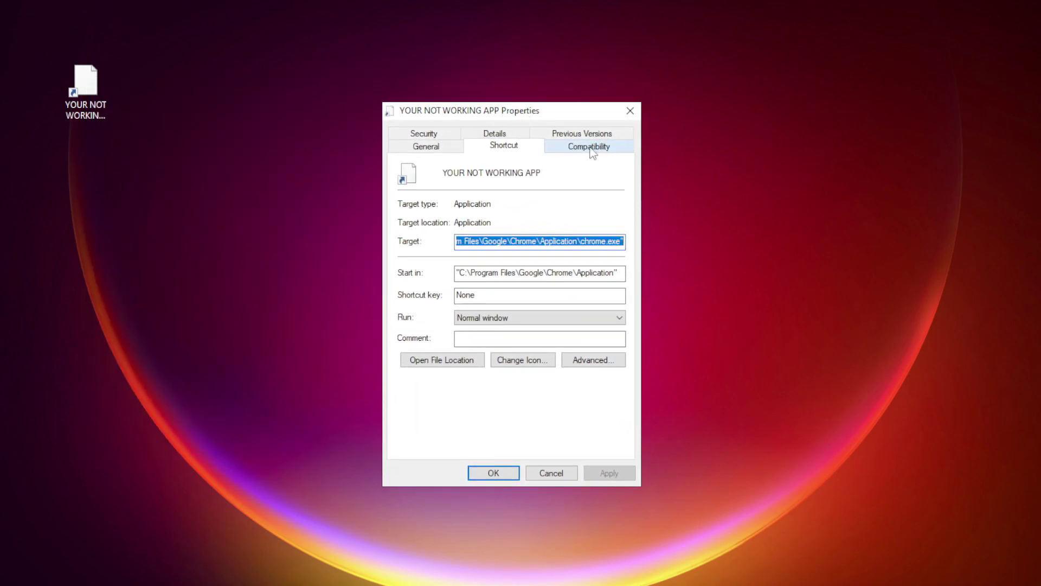
Step: Set the shortcut to Windows 8 compatibility mode, run as administrator, fullscreen optimizations disabled, and save
click(610, 154)
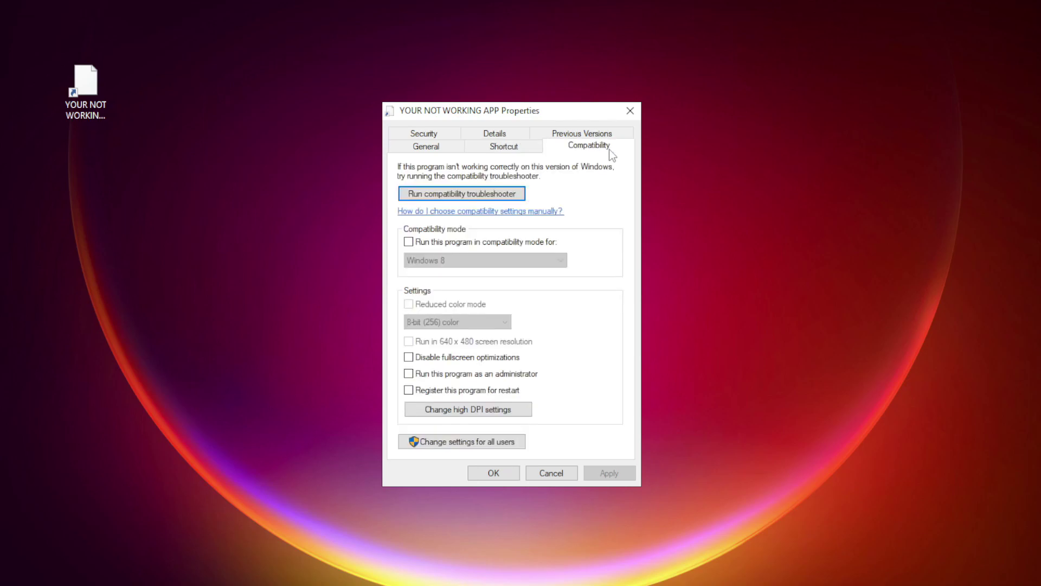
click(423, 243)
click(448, 260)
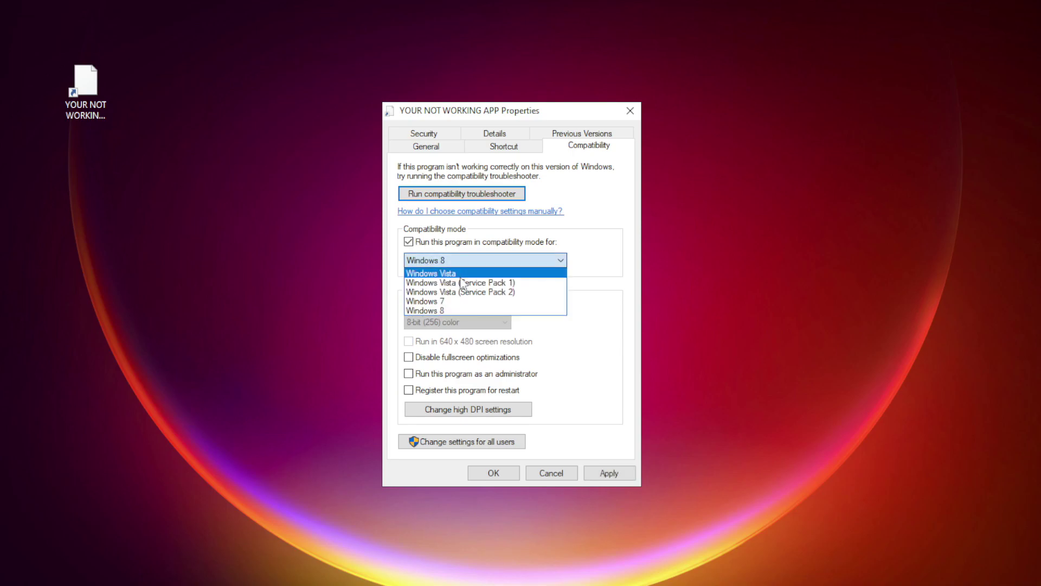
click(455, 308)
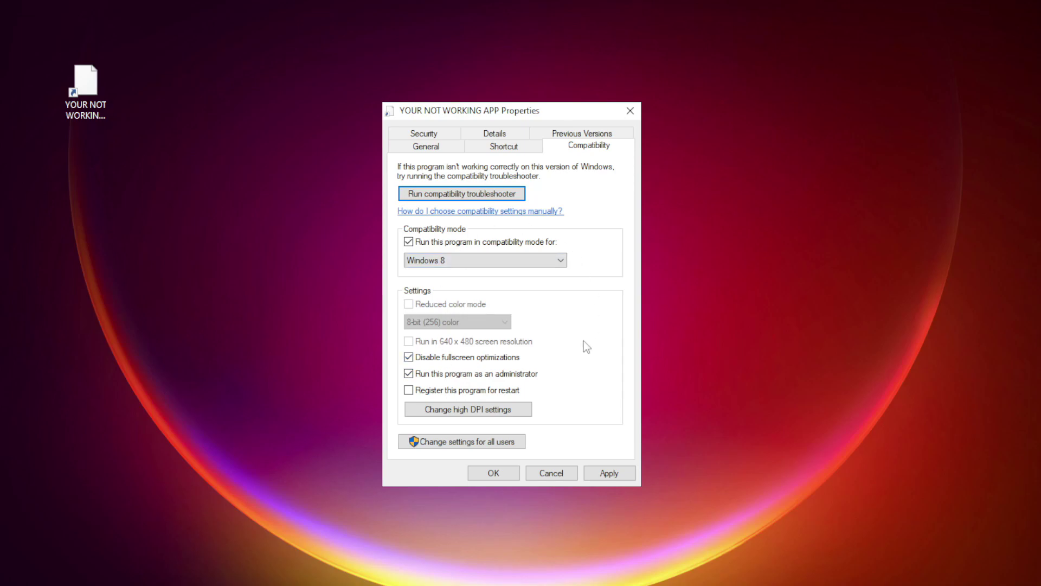
click(618, 476)
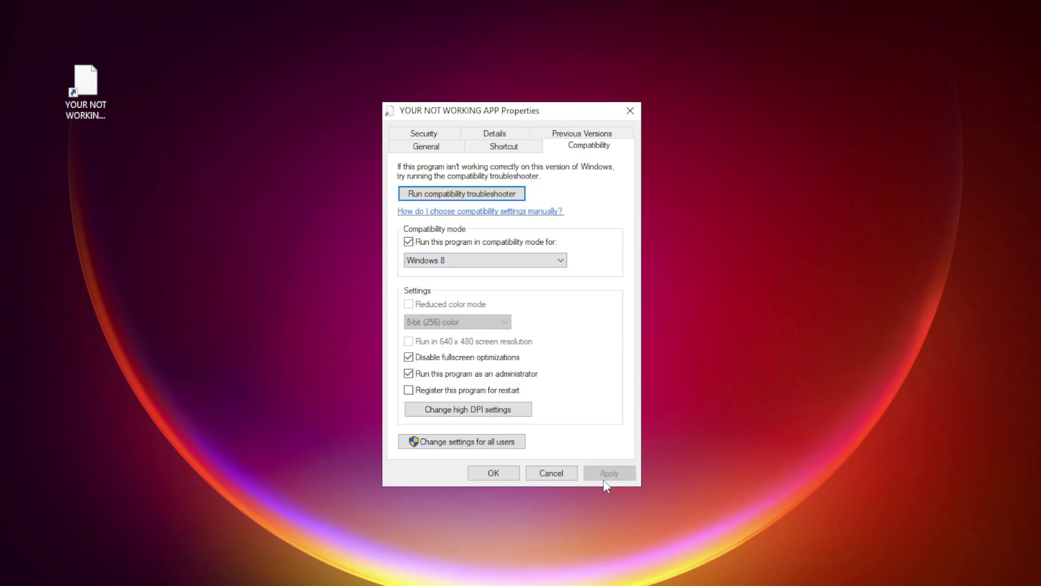
click(495, 474)
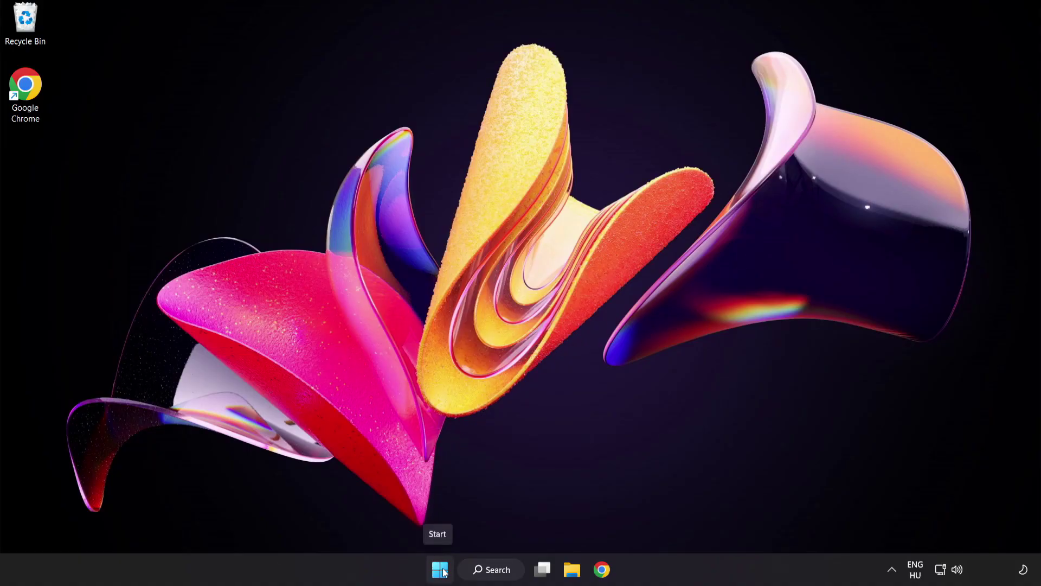
Step: Open Task Manager from the Start button's power-user menu
right_click(440, 569)
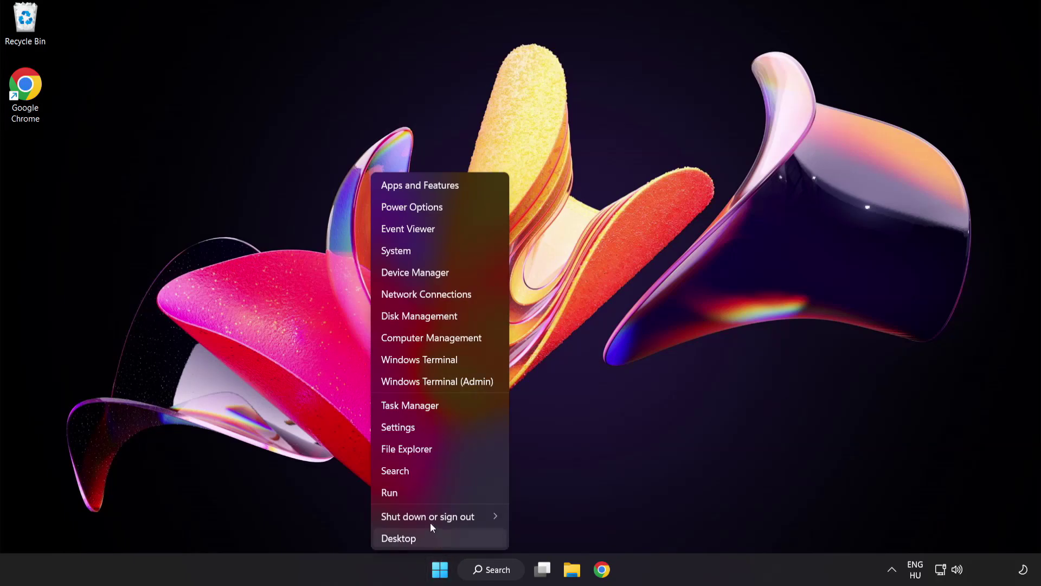
click(450, 404)
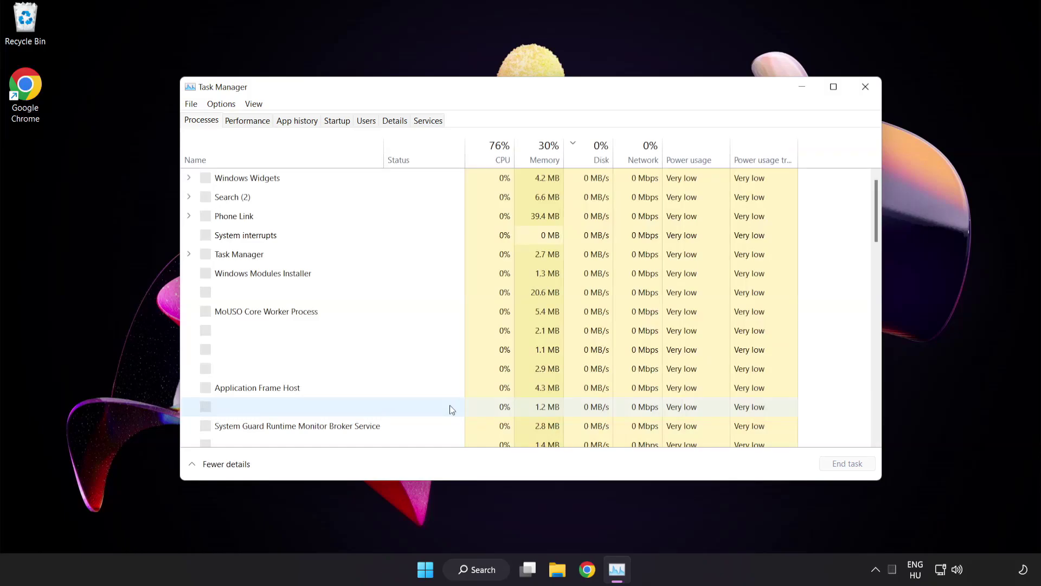
Step: Disable Cortana, Phone Link, Terminal and Windows Security notification icon in the Startup apps list
click(337, 121)
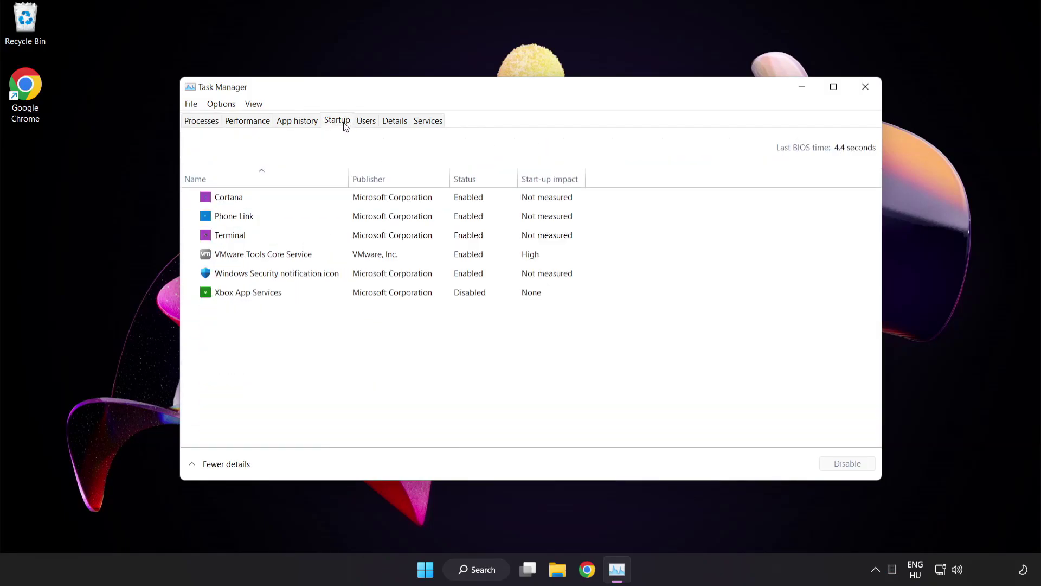
click(346, 203)
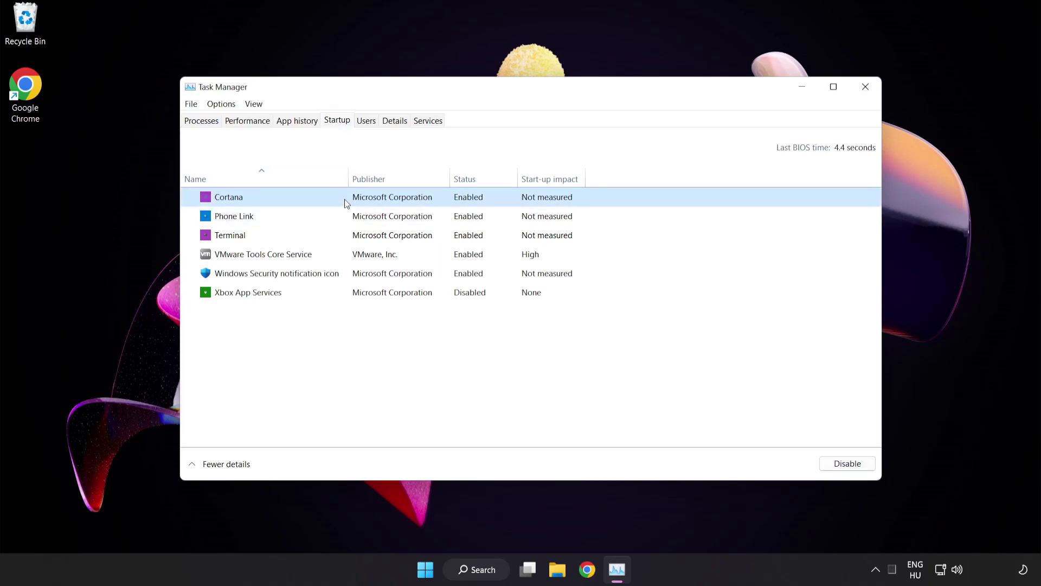
click(853, 469)
click(322, 216)
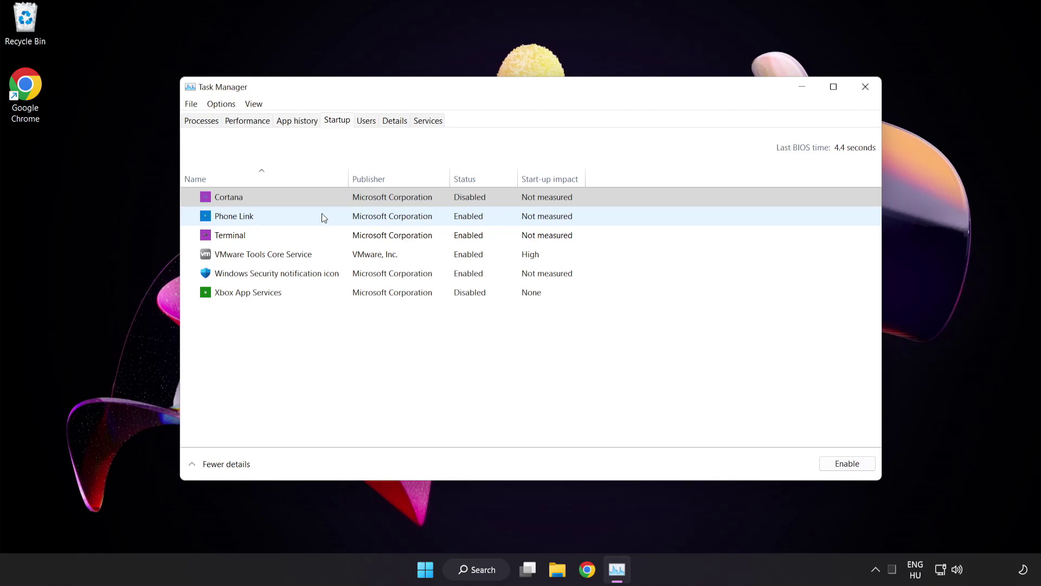
click(839, 469)
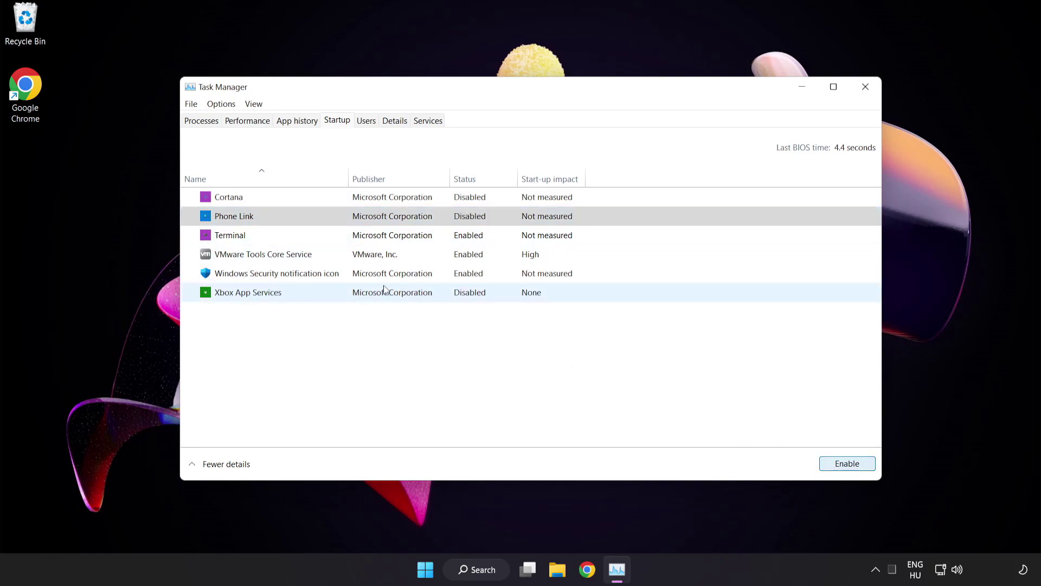
click(332, 236)
click(837, 464)
click(354, 277)
click(835, 465)
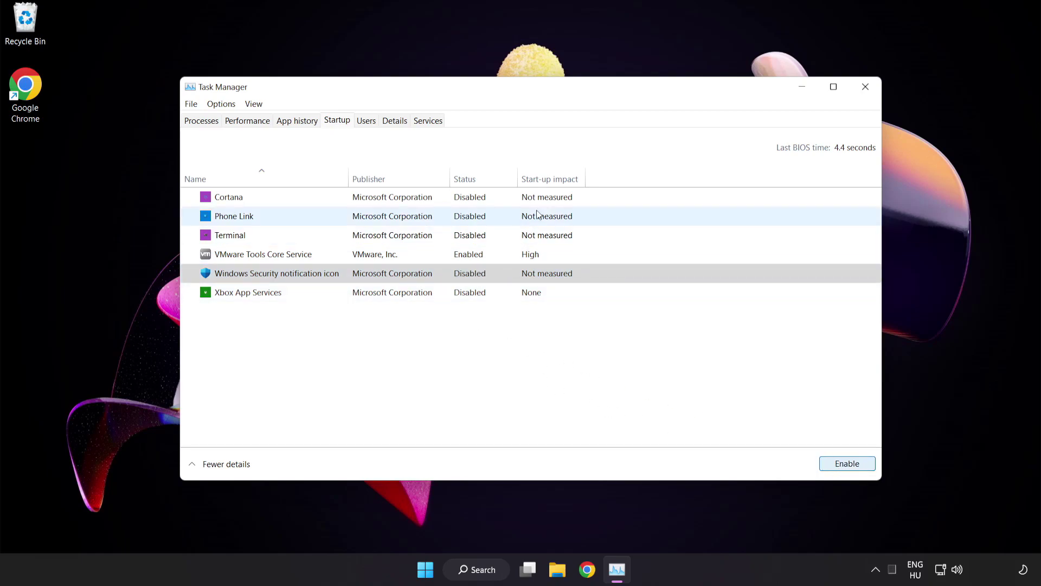
Step: Close Task Manager and return to Chrome's DirectX End-User Runtime Web Installer download page
click(866, 88)
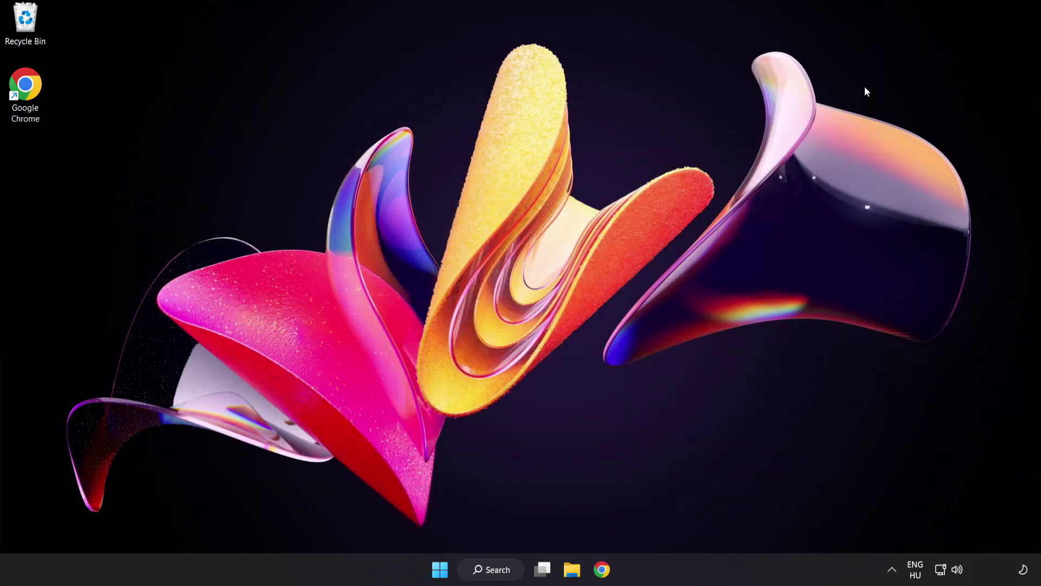
click(601, 569)
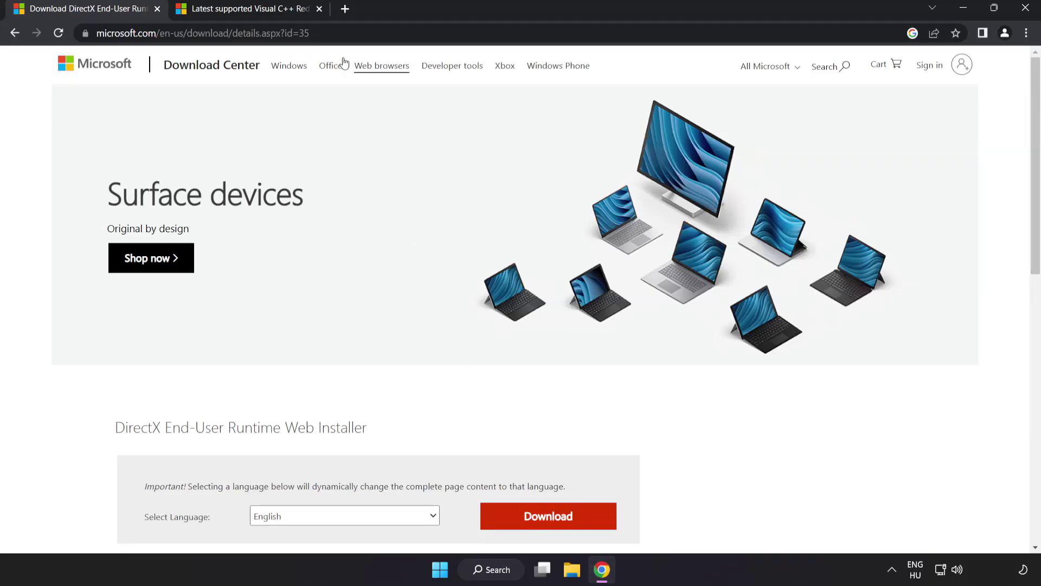
click(343, 33)
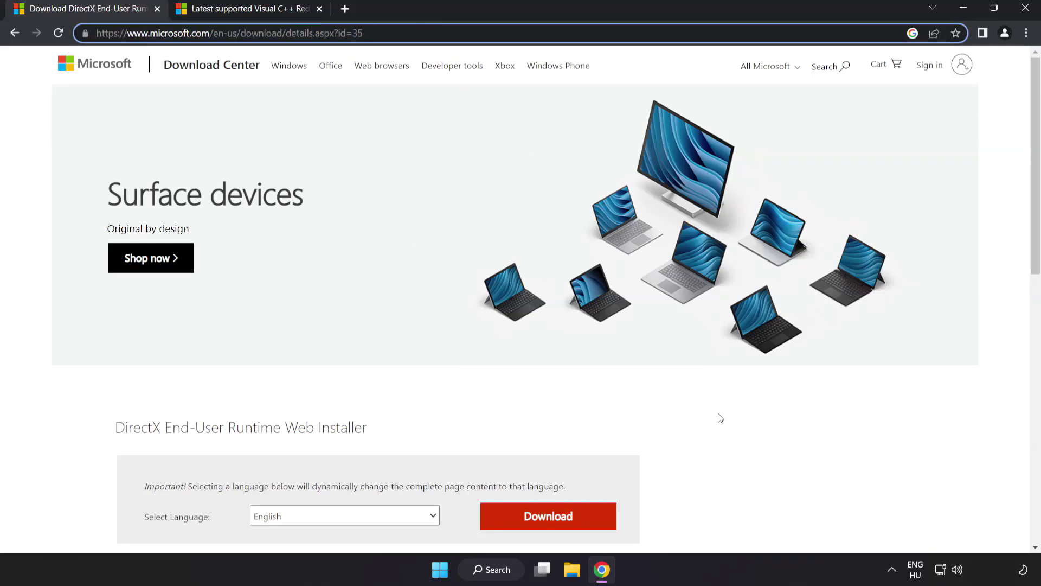
click(728, 441)
scroll(728, 442, down, 2)
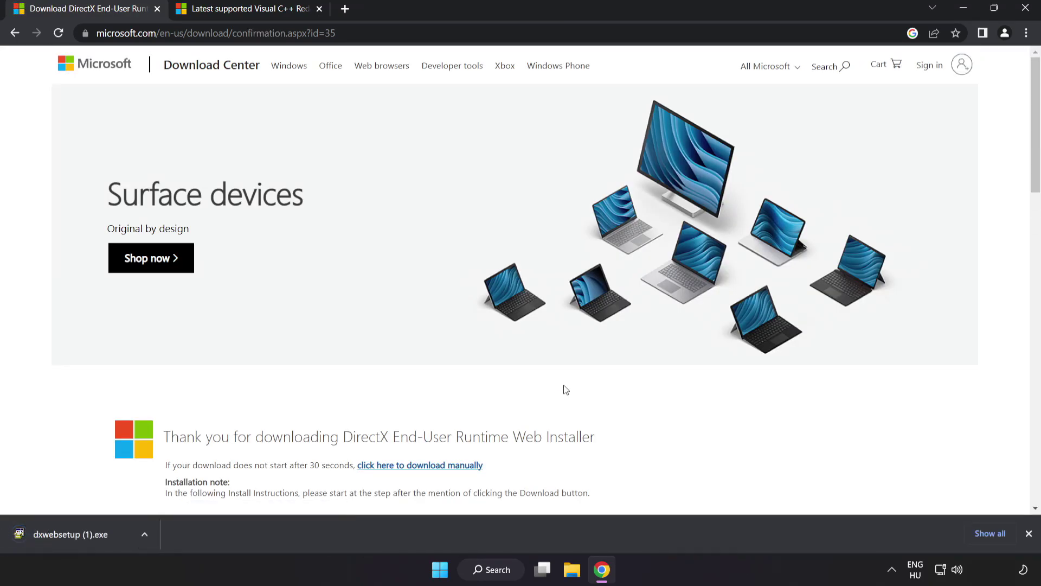
Step: Run dxwebsetup (1).exe, accept the licence, decline the Bing Bar, and finish DirectX setup
click(87, 534)
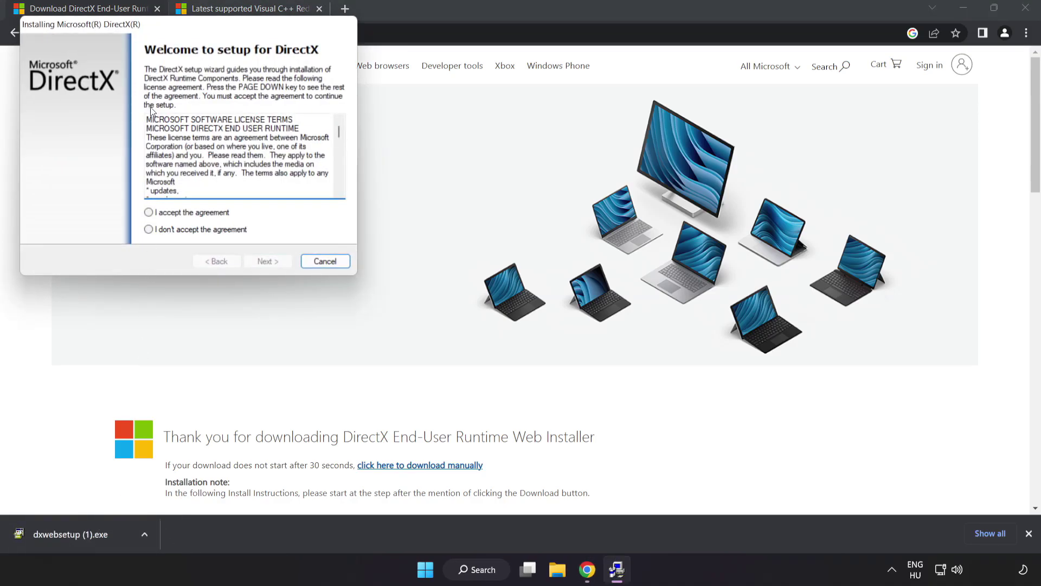
drag(154, 25, 475, 137)
drag(654, 249, 662, 302)
click(488, 324)
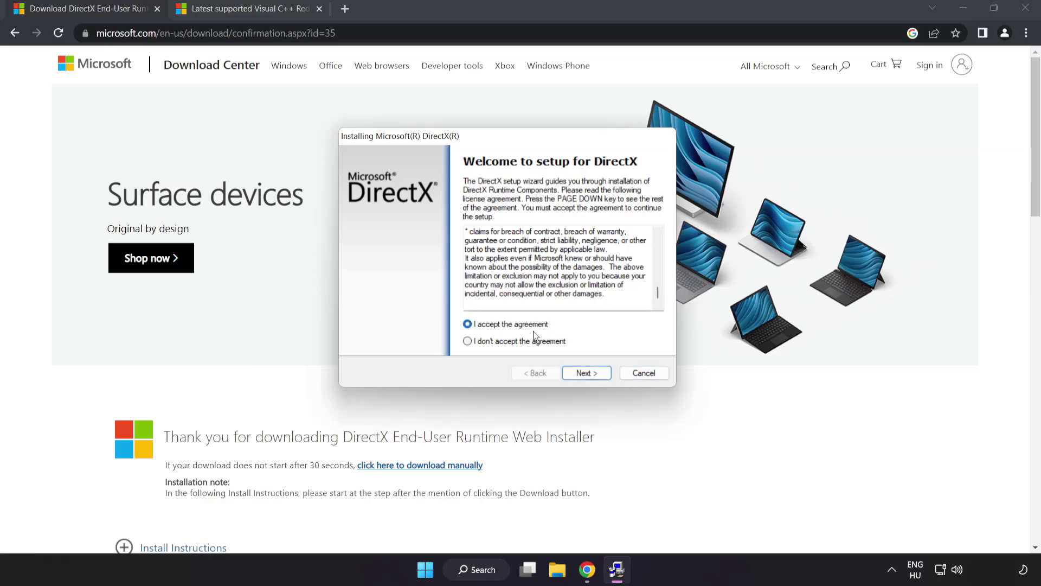
click(588, 374)
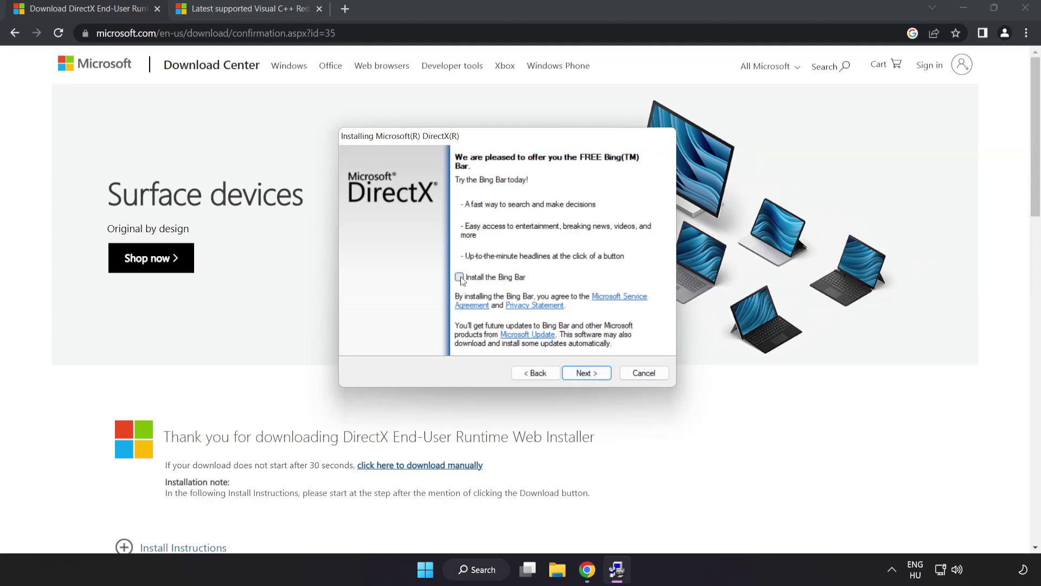
click(589, 373)
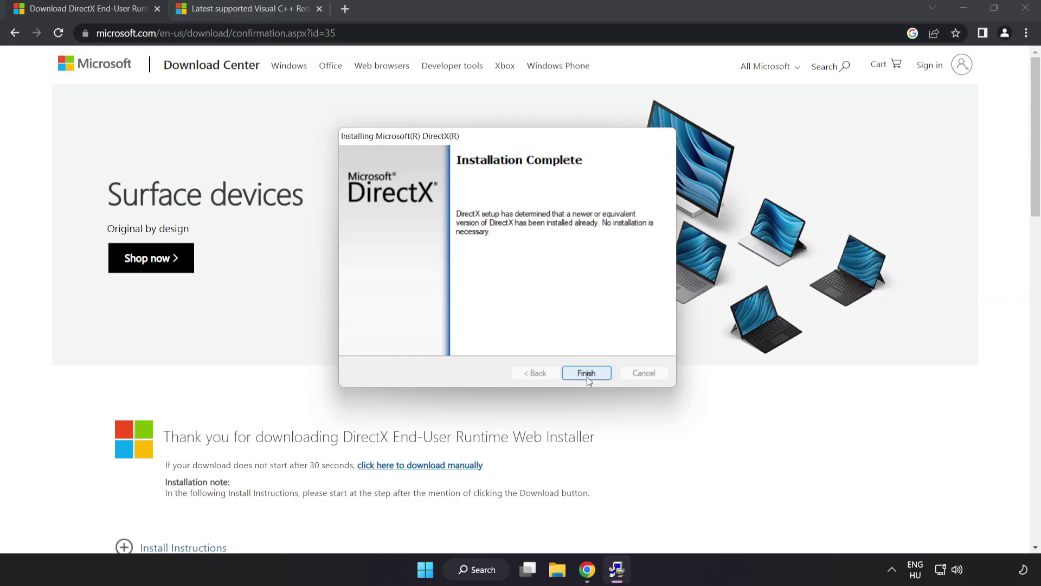
click(587, 374)
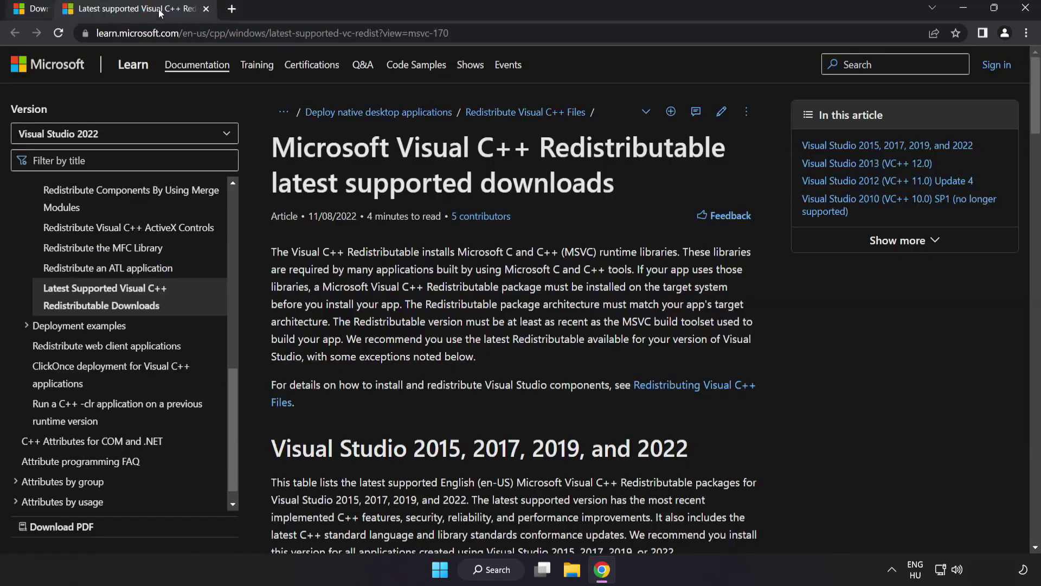
Step: Close the DirectX tab and download the ARM64, x86 and x64 VC_redist installers
click(158, 9)
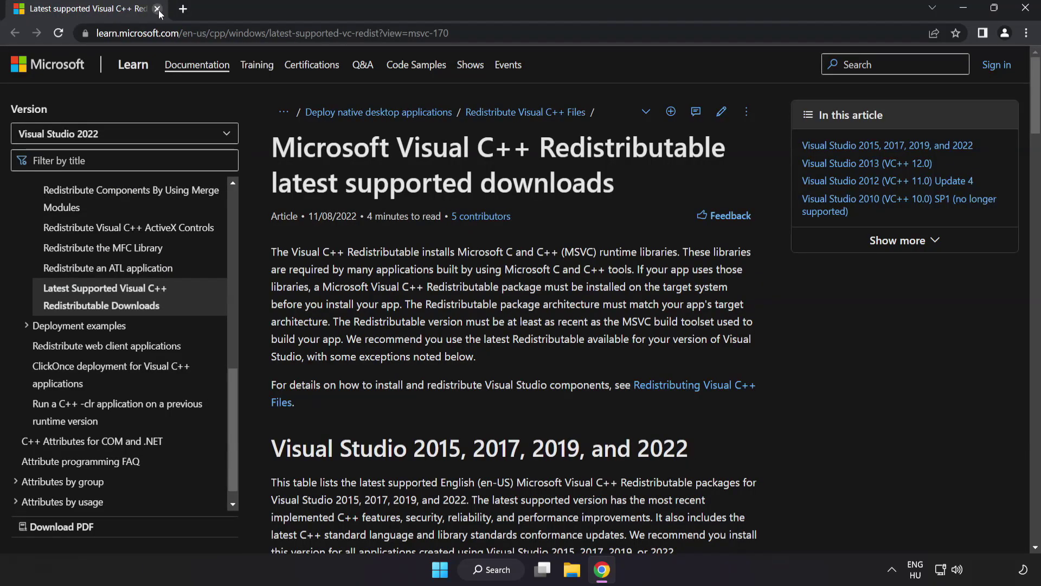
click(484, 29)
drag(484, 28, 344, 32)
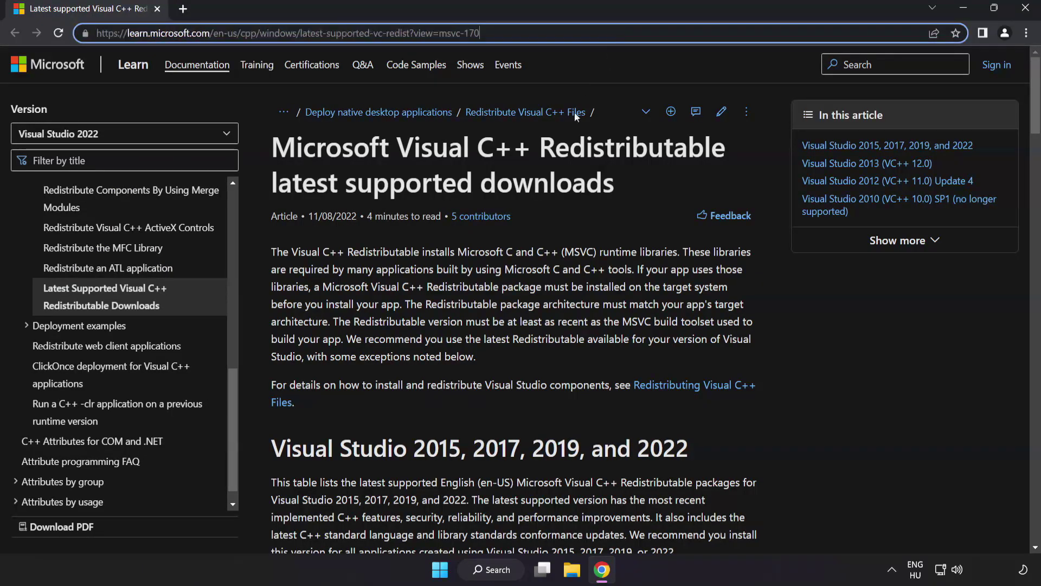
click(521, 160)
drag(1026, 104, 1028, 152)
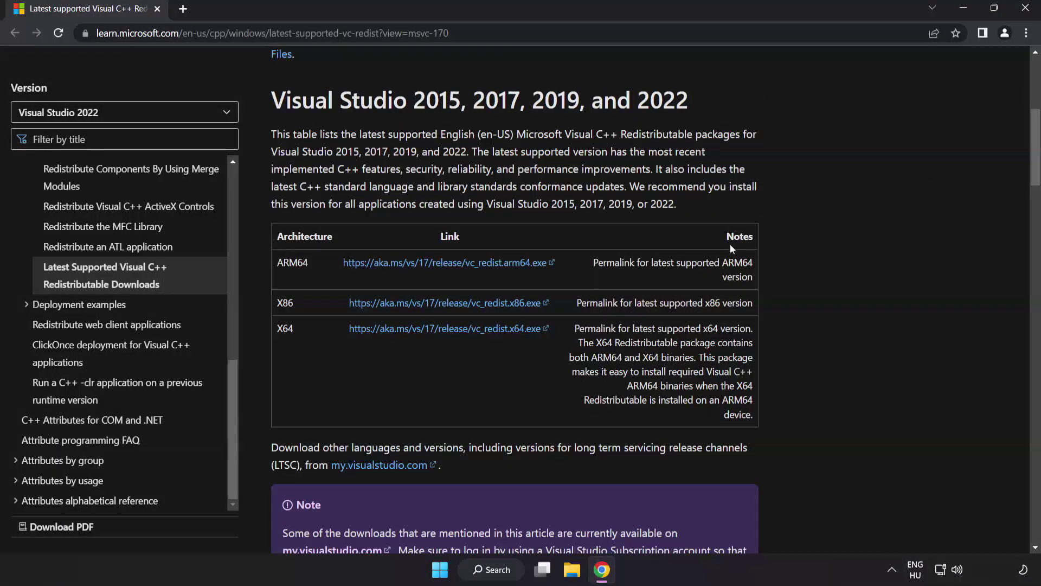
click(431, 266)
click(439, 302)
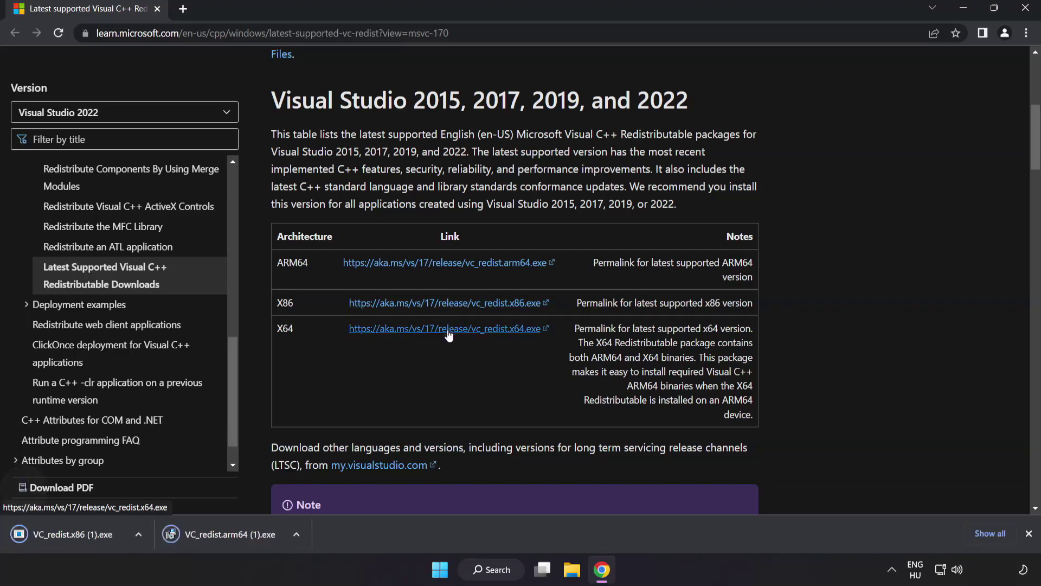
click(449, 330)
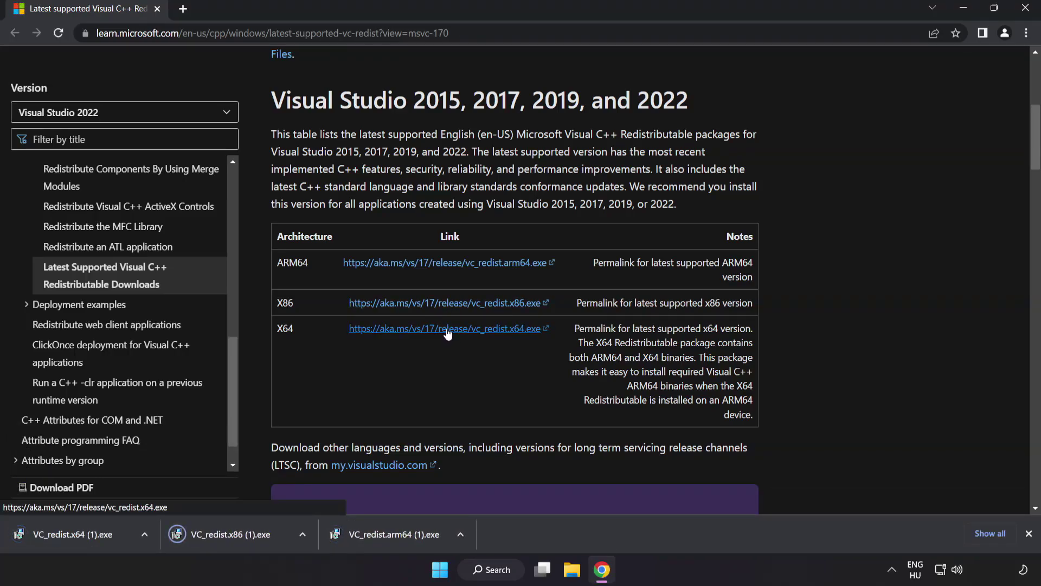
Step: Run the ARM64 VC_redist installer, accept the licence, and dismiss the failed setup
click(391, 535)
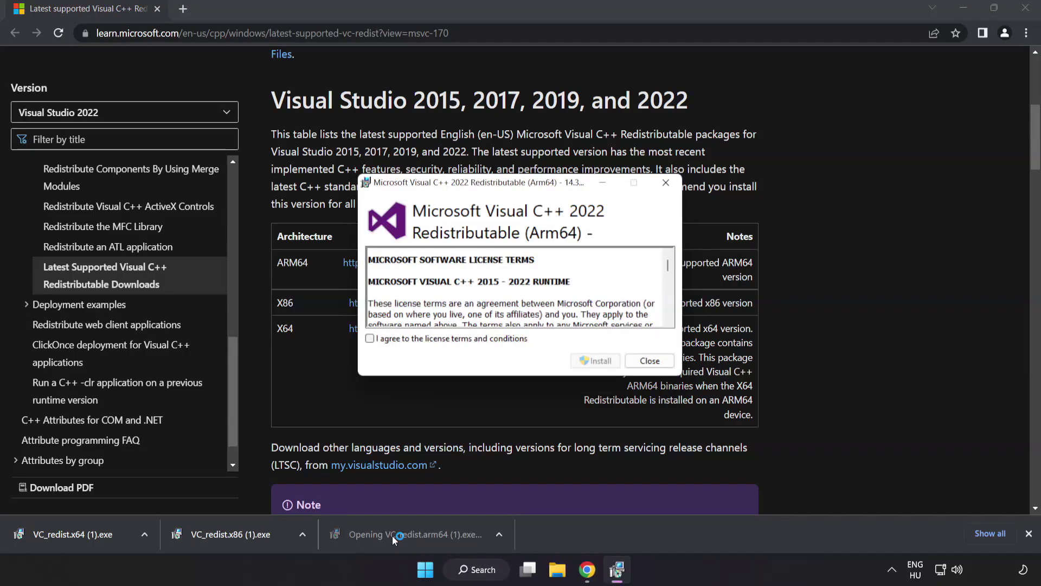
drag(668, 266, 667, 317)
click(370, 339)
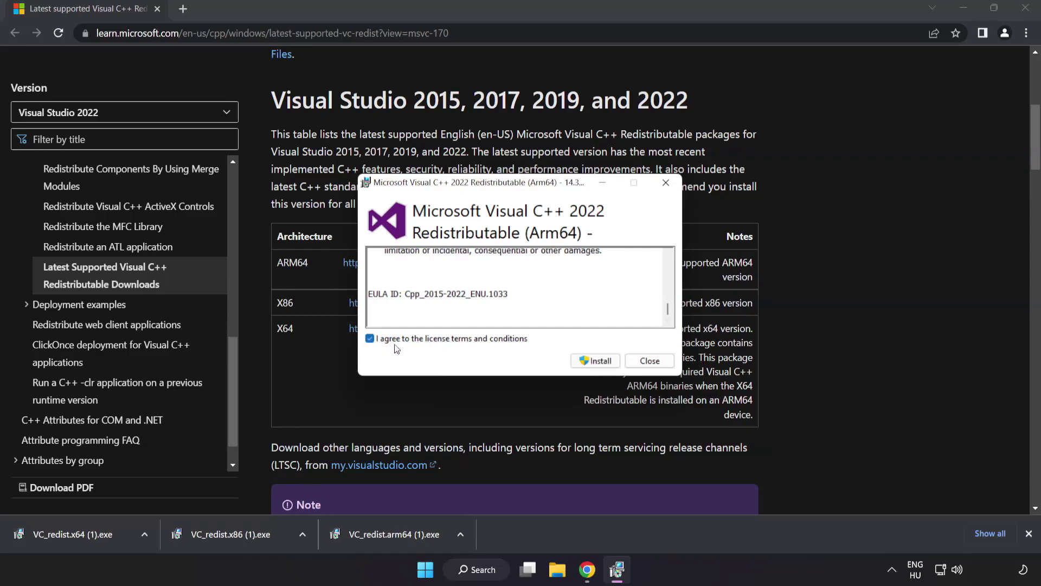
click(593, 361)
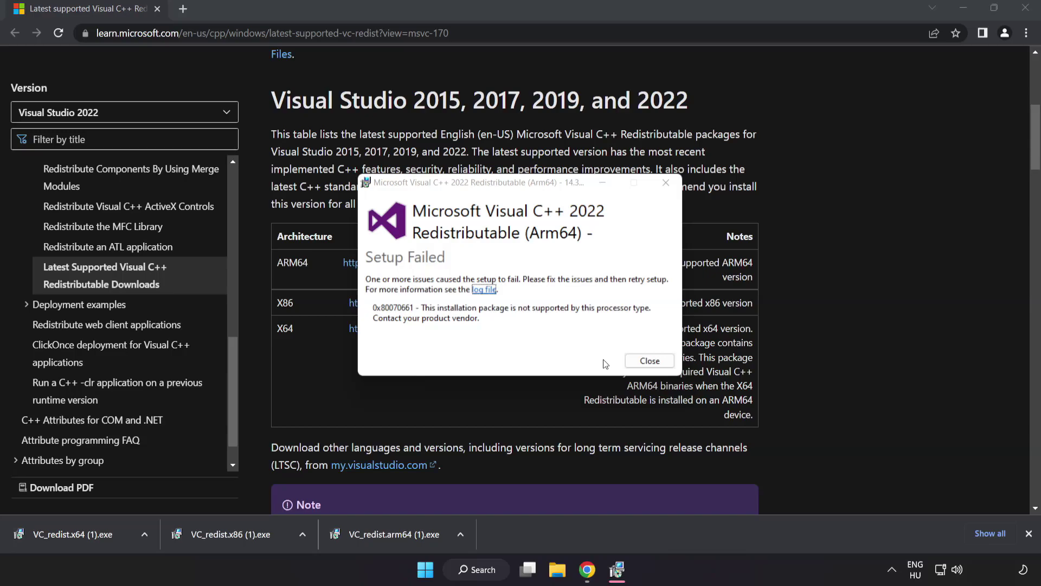
click(649, 361)
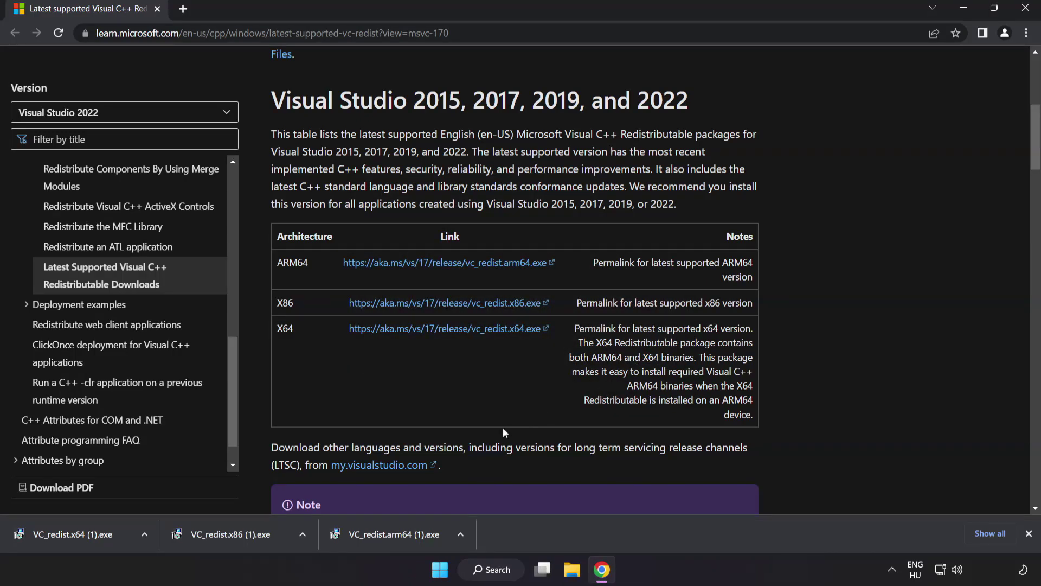
Step: Install the x86 redistributable successfully, then run the x64 one and dismiss its failure
click(234, 535)
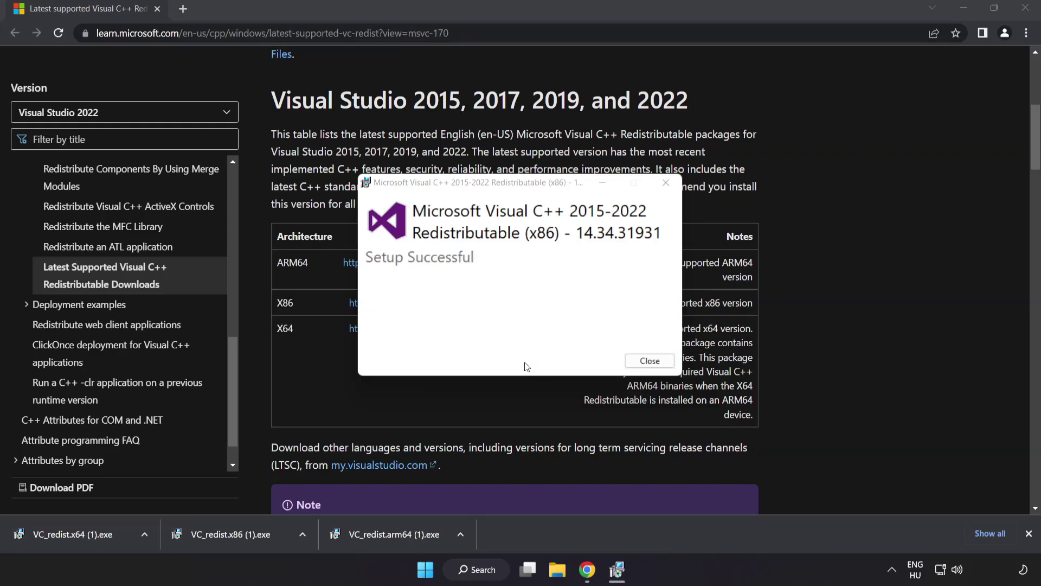
click(649, 360)
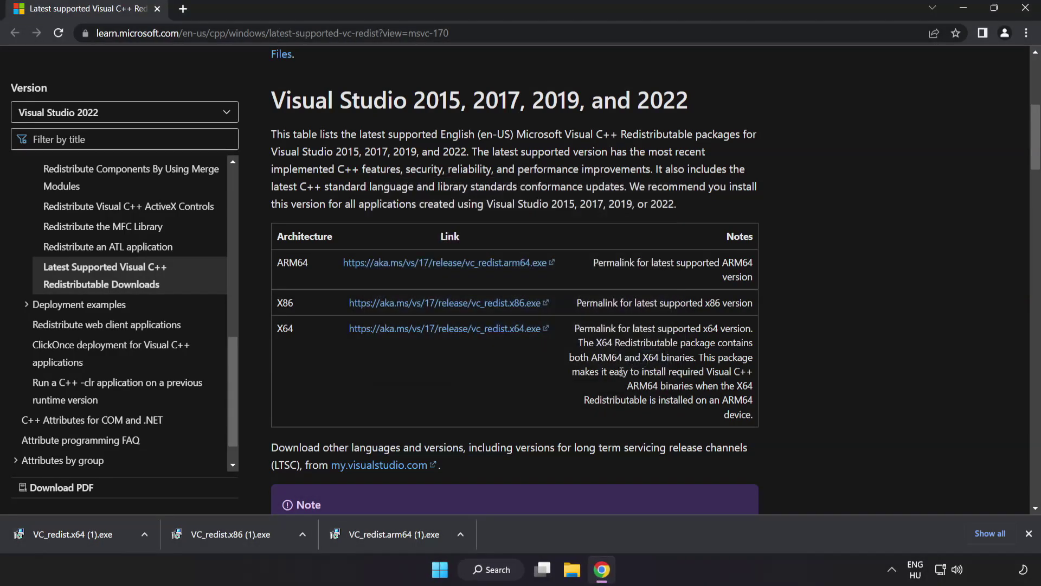
click(93, 534)
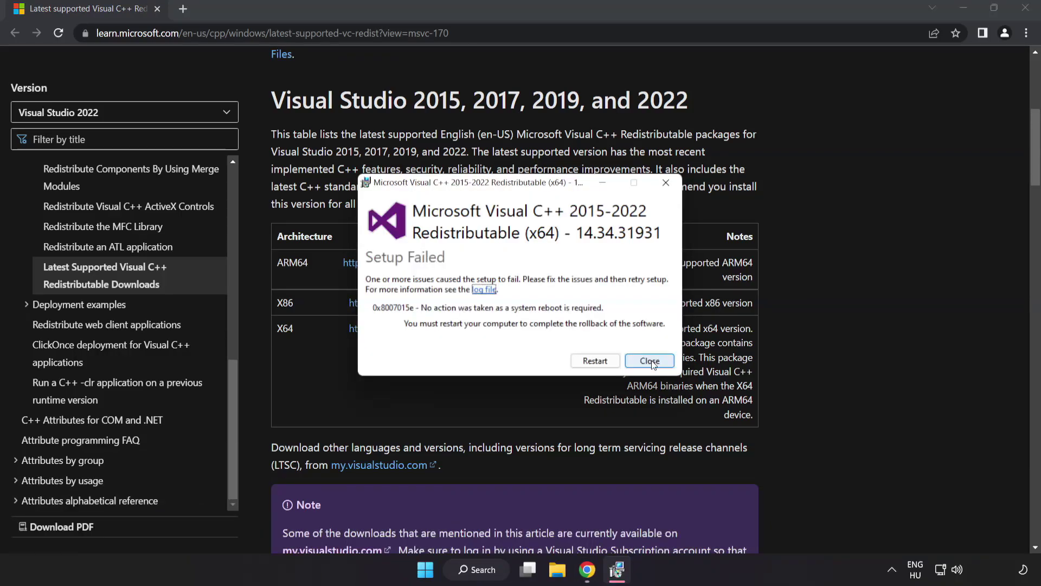
click(649, 360)
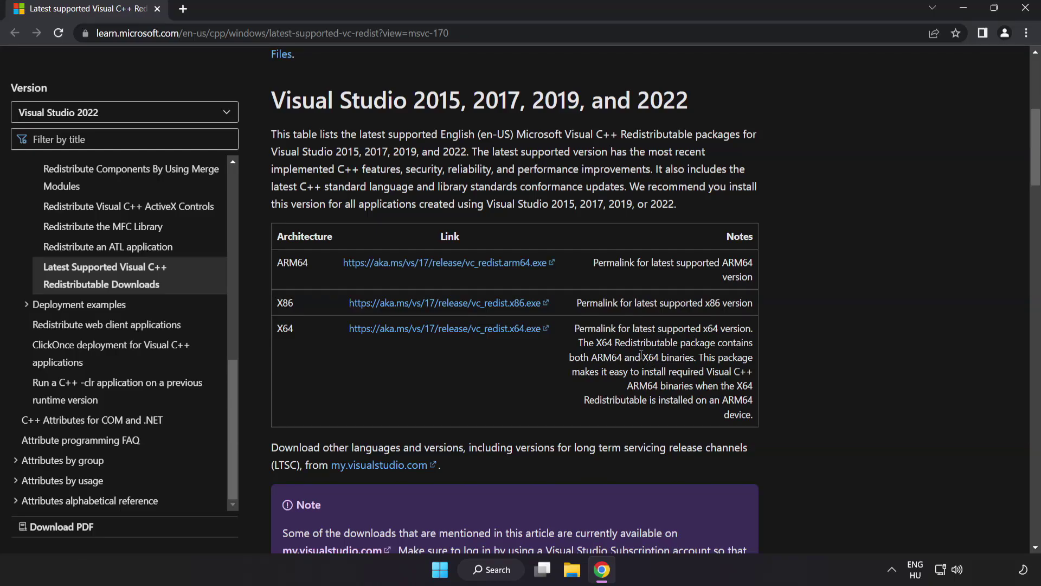
Step: Close Chrome and launch Command Prompt as administrator from a cmd search
click(1023, 10)
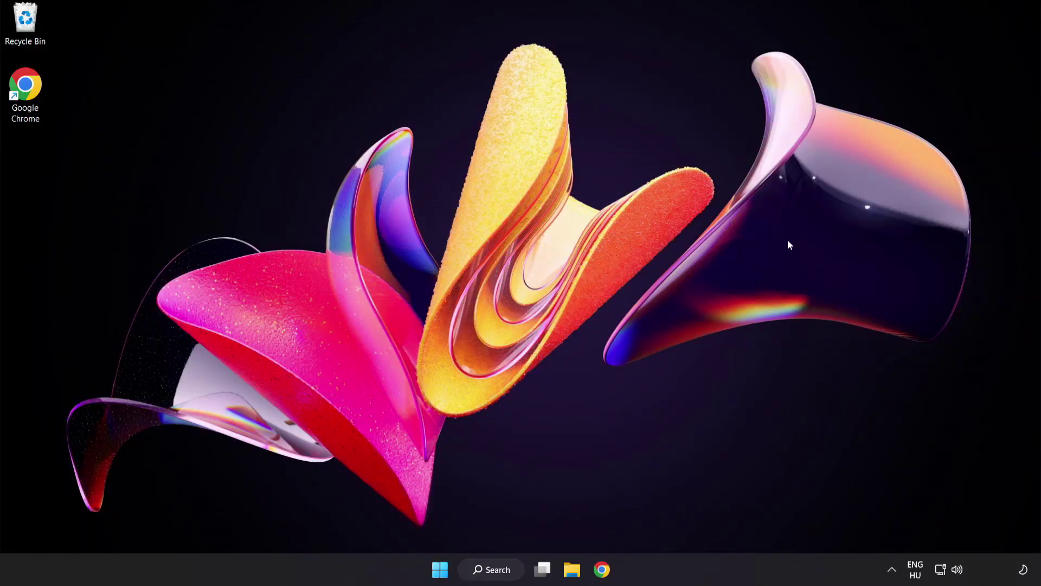
click(493, 570)
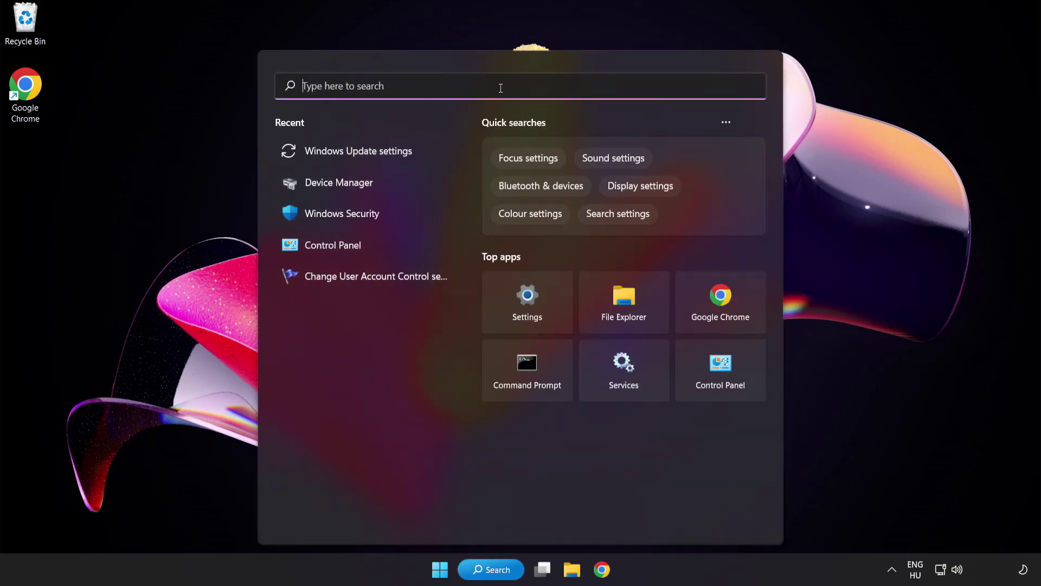
text(cmd)
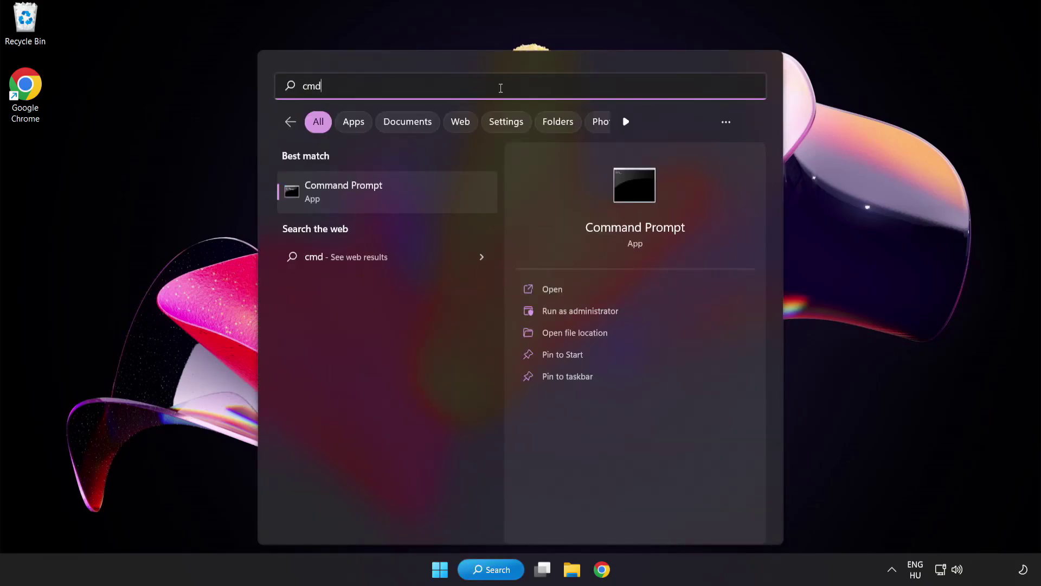
right_click(389, 200)
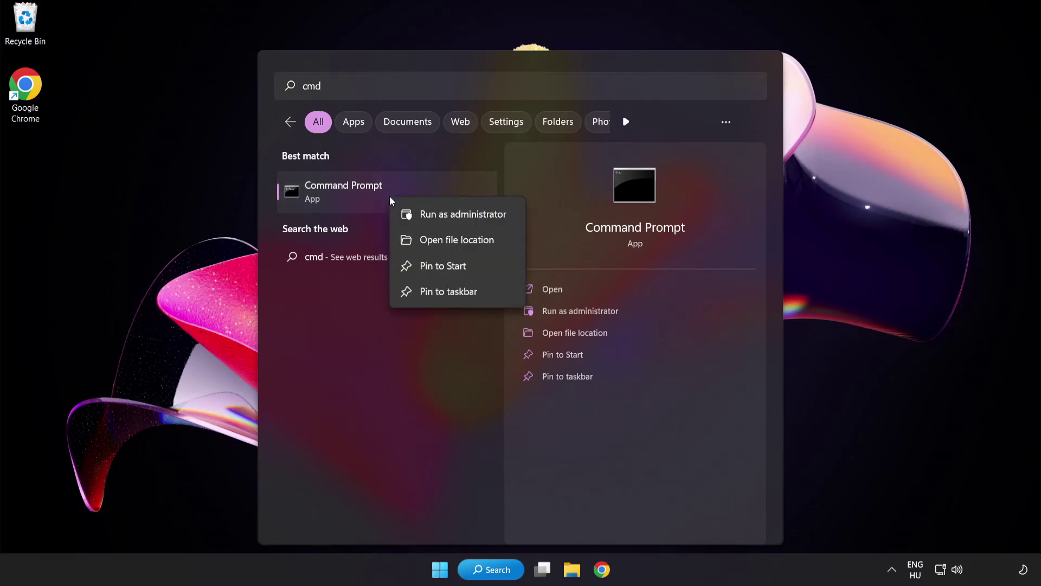
click(438, 217)
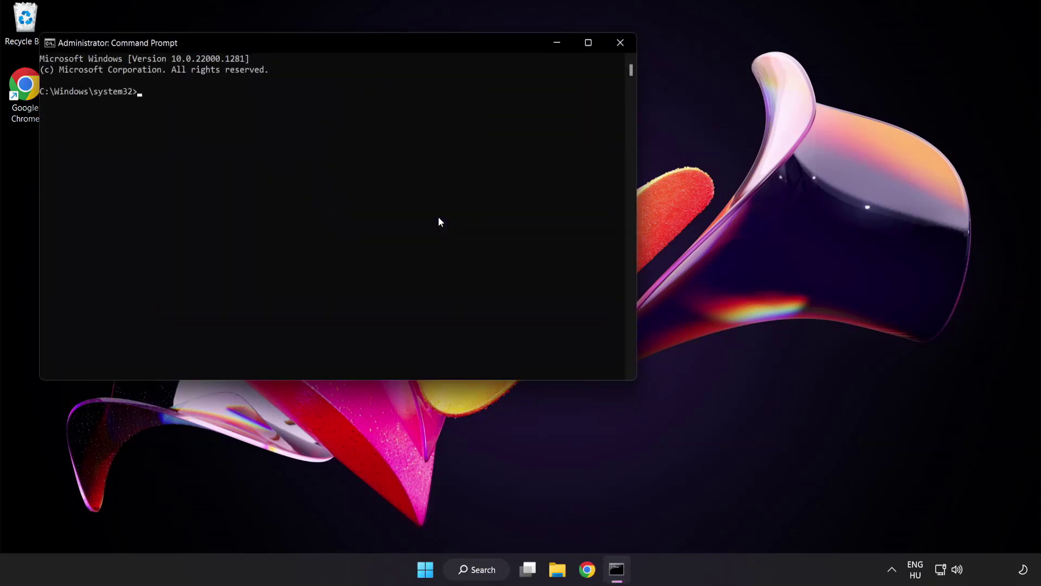
Step: Run sfc /scannow and close Command Prompt once it reports no integrity violations
drag(296, 45, 453, 102)
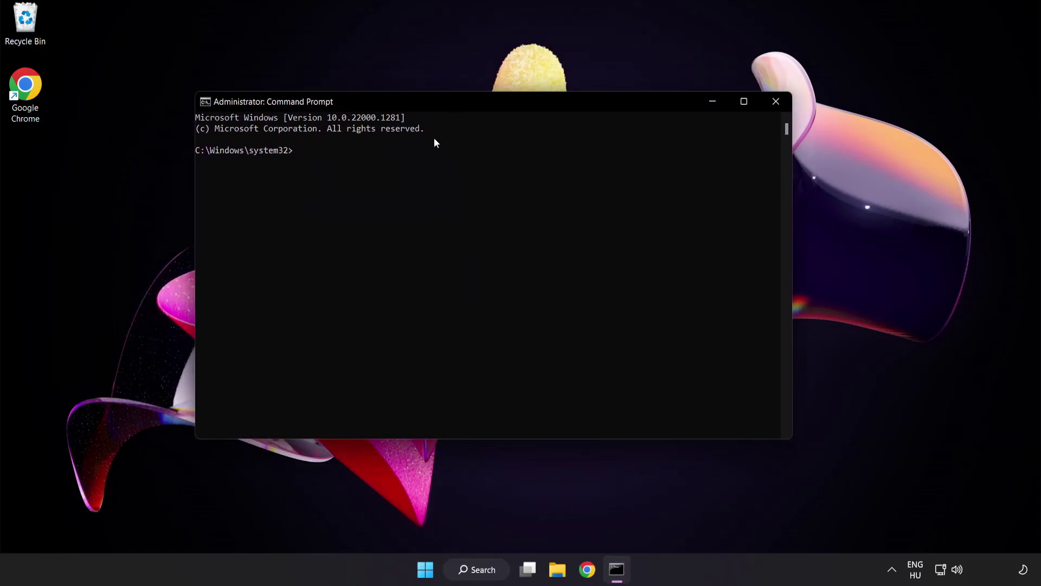
text(sfc)
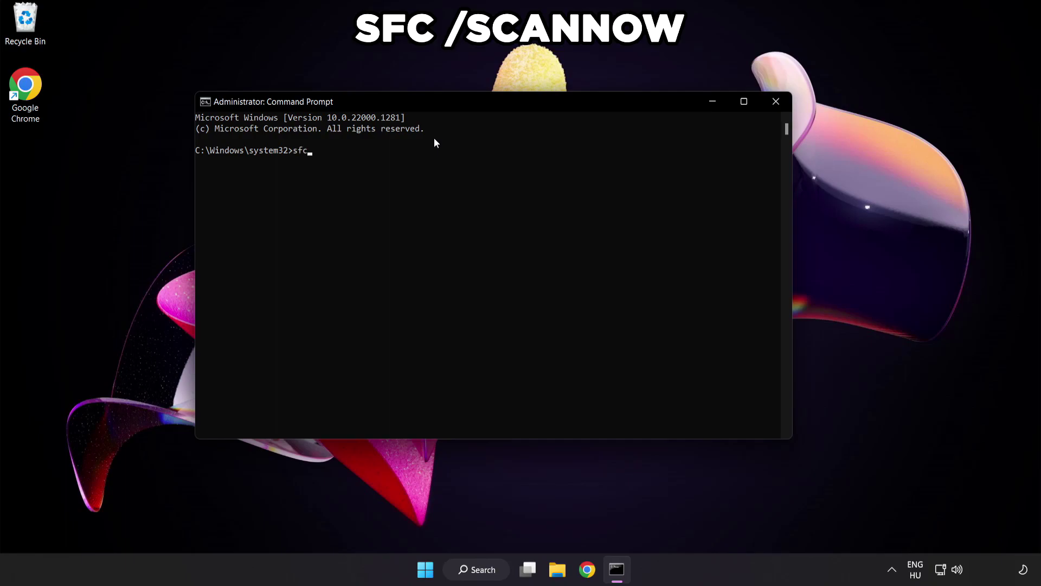
text( /scannow)
key(Return)
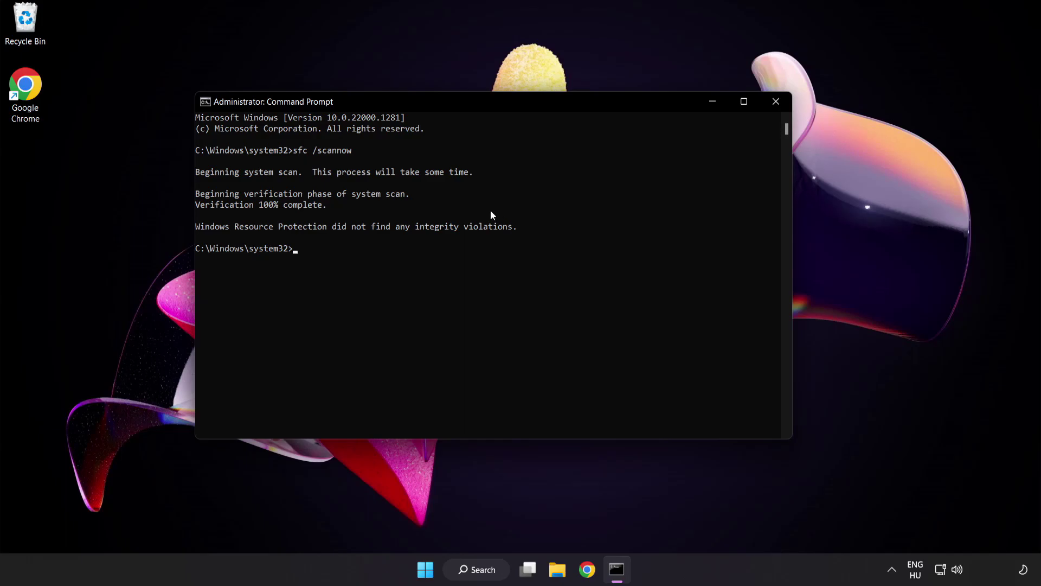
click(776, 103)
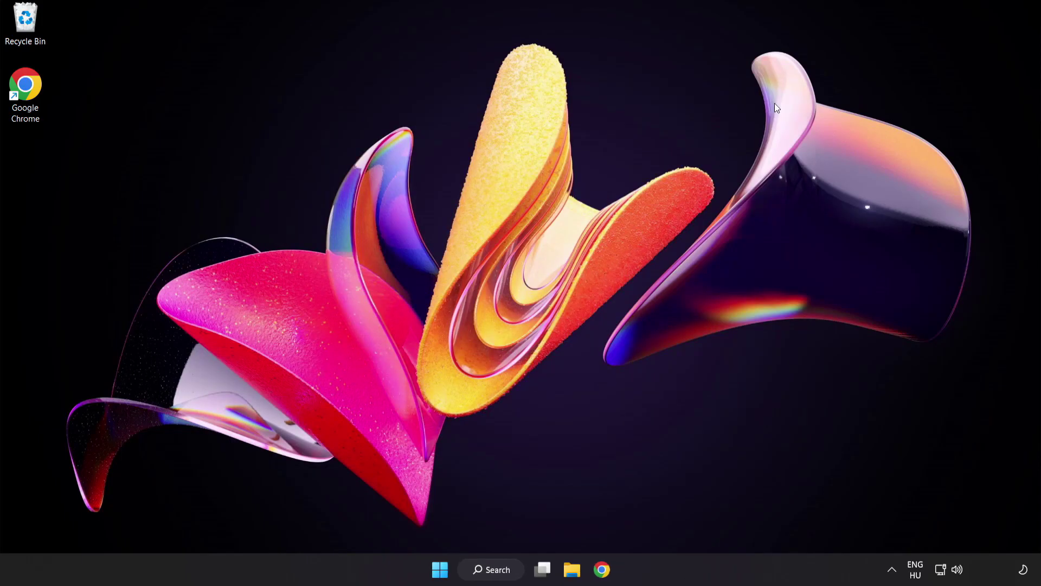
Step: Show the Start menu's Sleep, Shut down and Restart power options
click(440, 568)
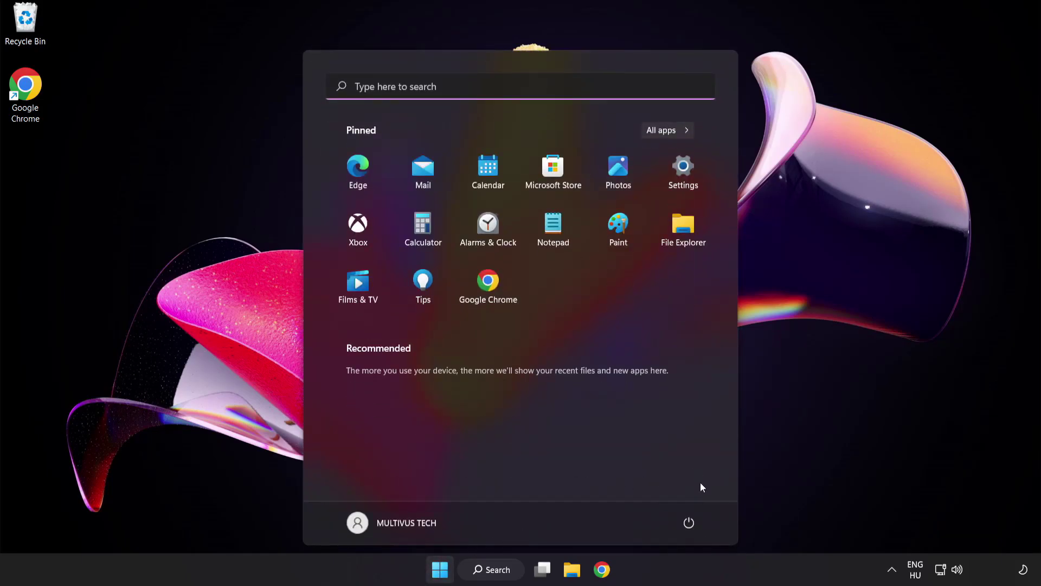
click(688, 522)
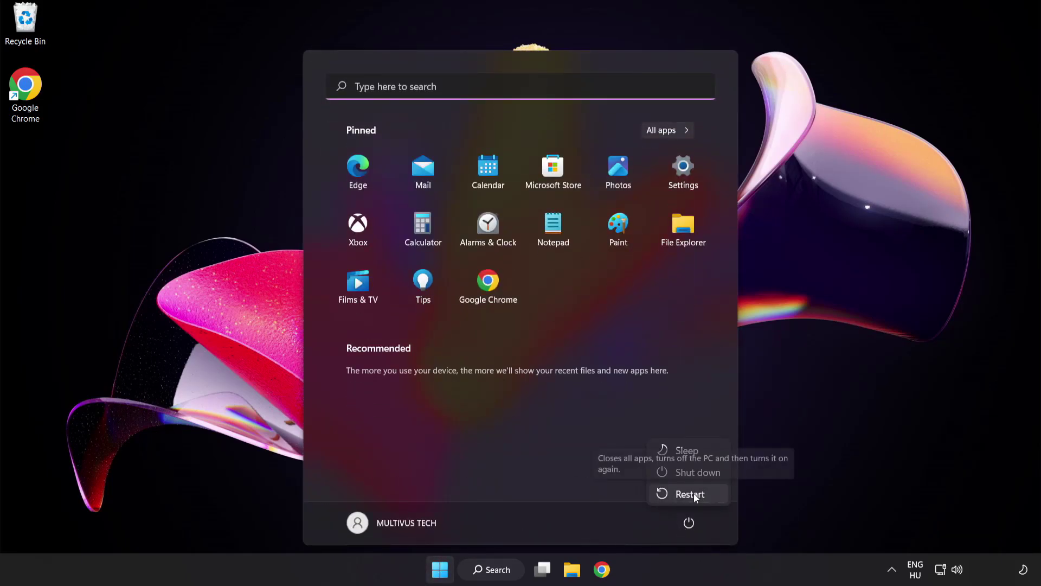